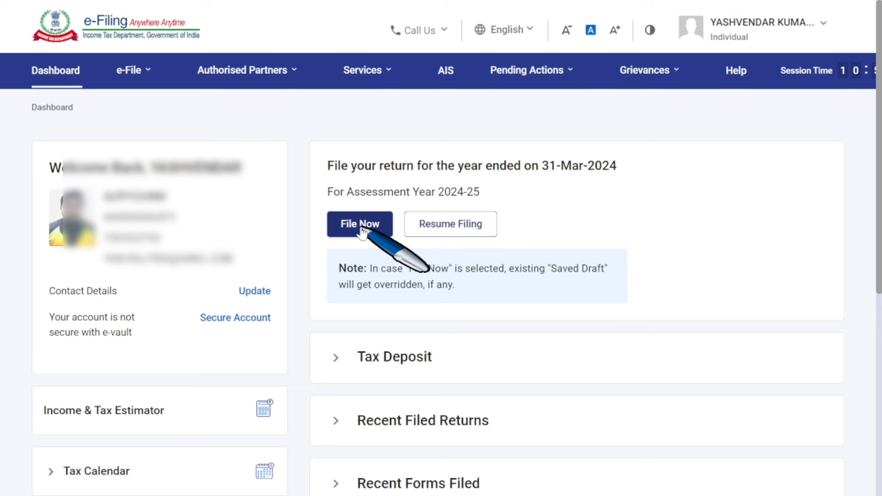
# Go to e-File > Income Tax Returns and choose File Now for AY 2024-25.
pyautogui.click(133, 71)
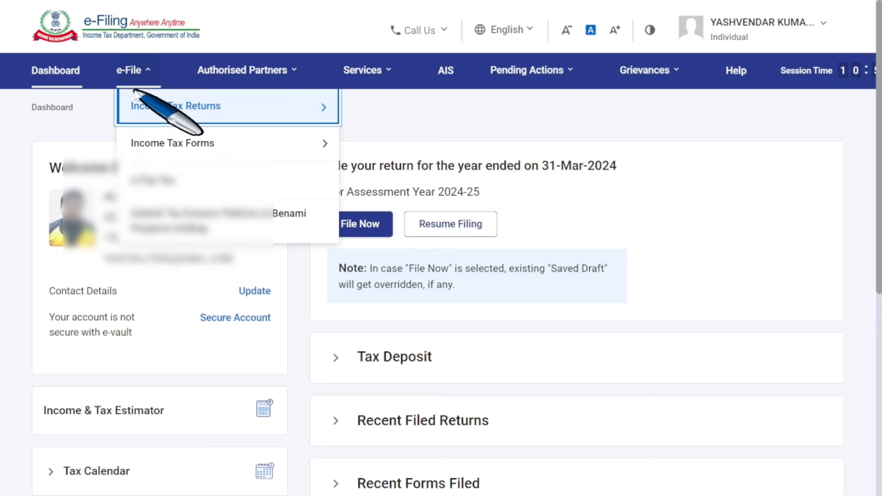
pyautogui.click(146, 108)
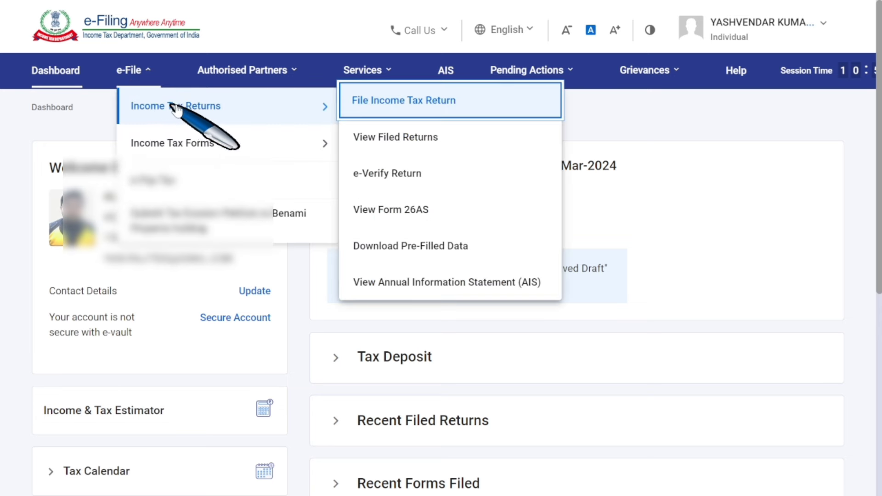
pyautogui.click(416, 110)
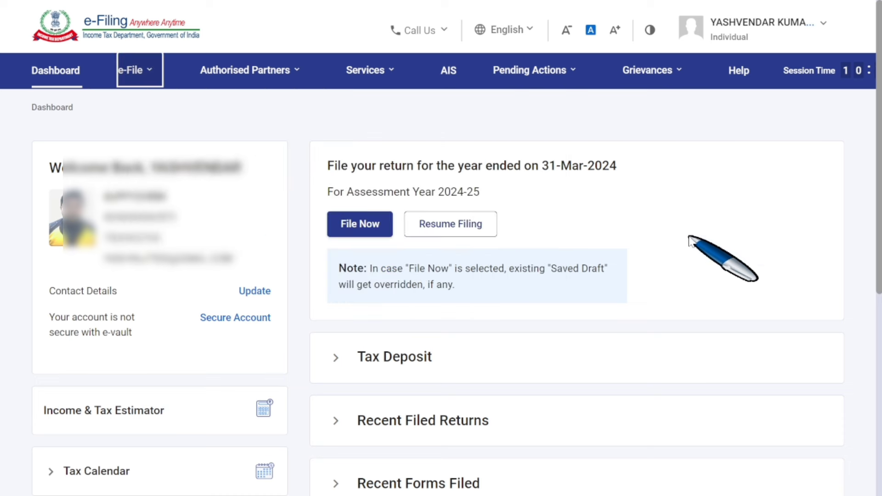
pyautogui.click(363, 230)
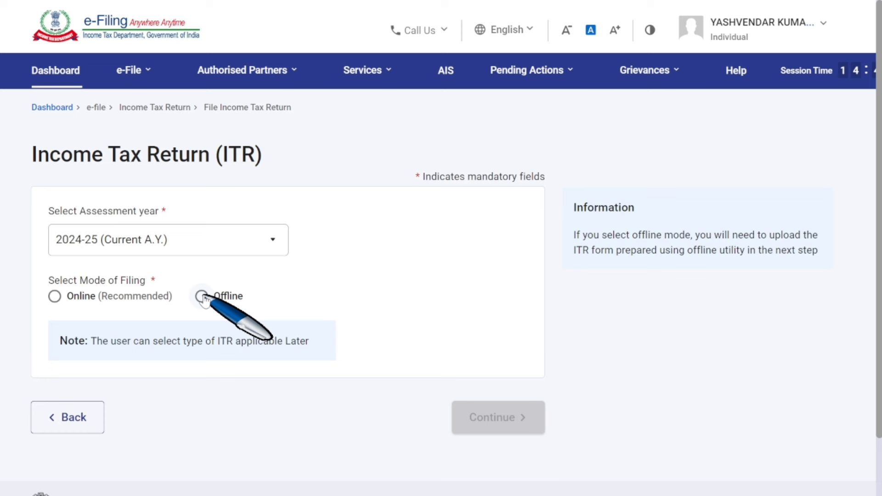
# Choose online mode, start a new filing as Individual, and open the ITR form list.
pyautogui.click(54, 296)
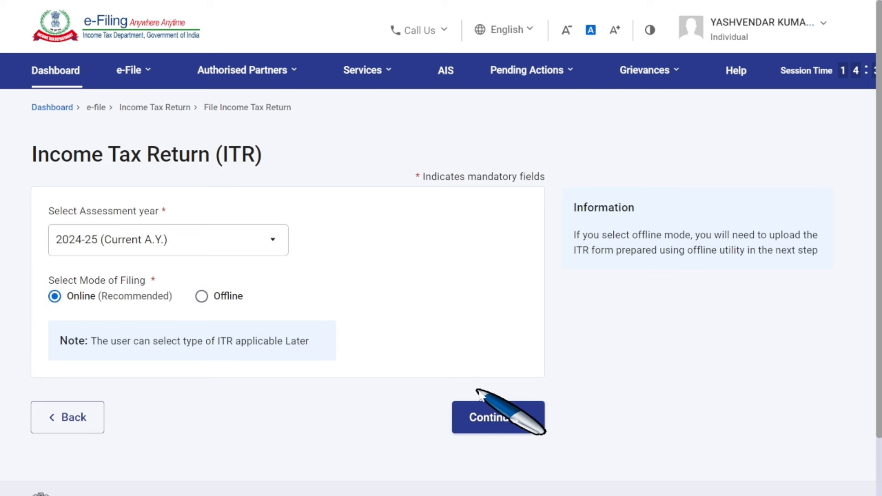
pyautogui.click(499, 421)
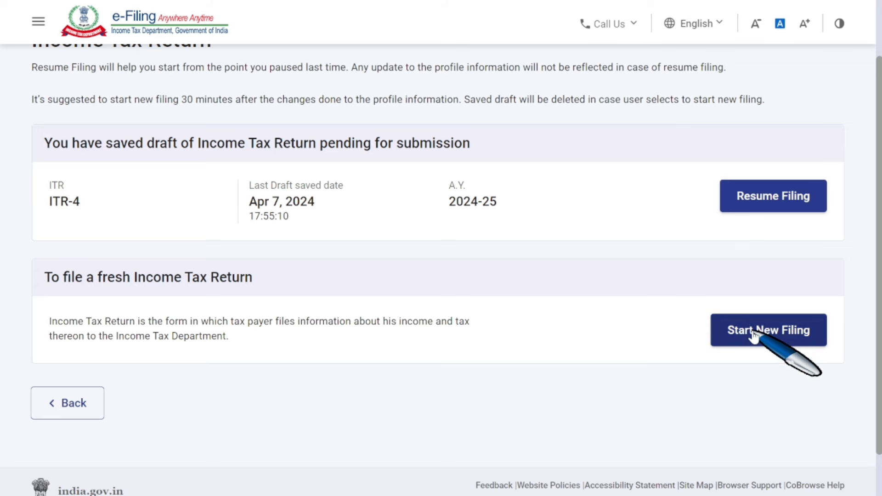
pyautogui.click(753, 336)
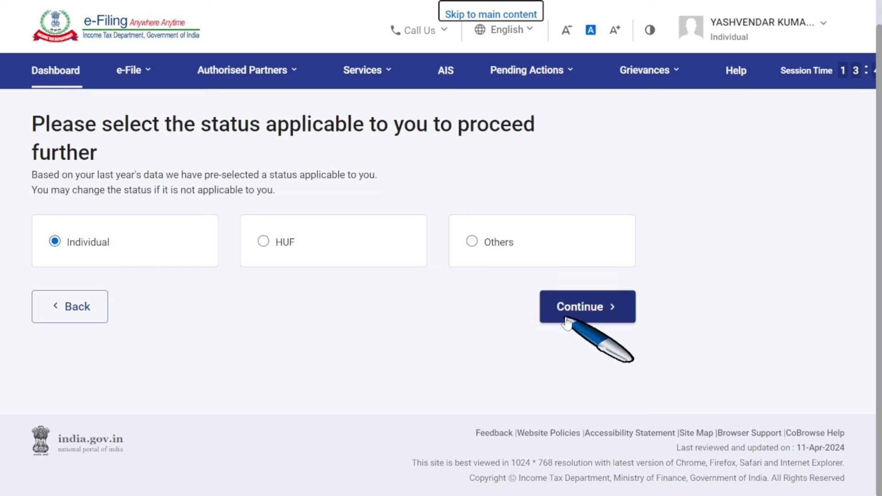
pyautogui.click(590, 314)
pyautogui.click(483, 283)
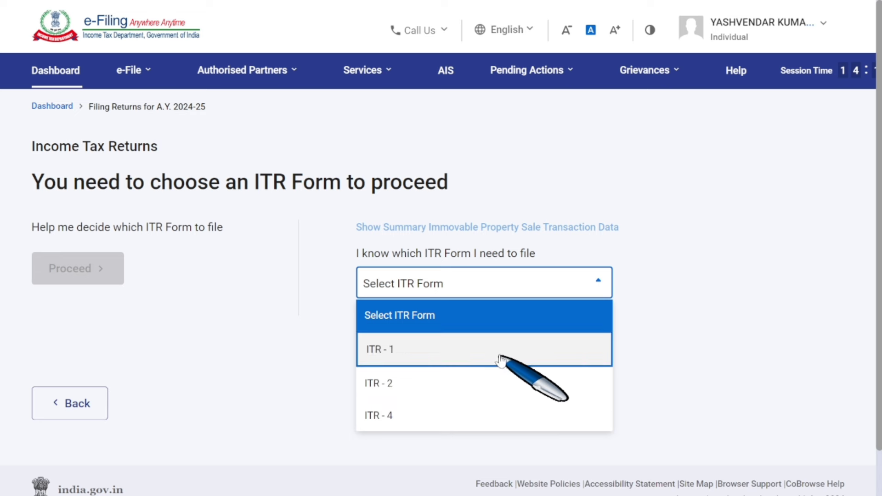
# Select ITR-1, proceed with it, and begin the ITR-1 filing.
pyautogui.click(501, 352)
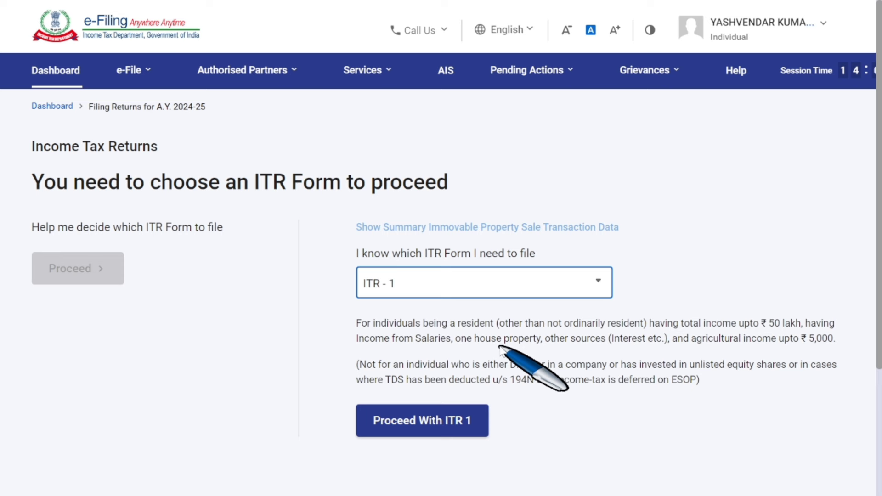
pyautogui.click(460, 425)
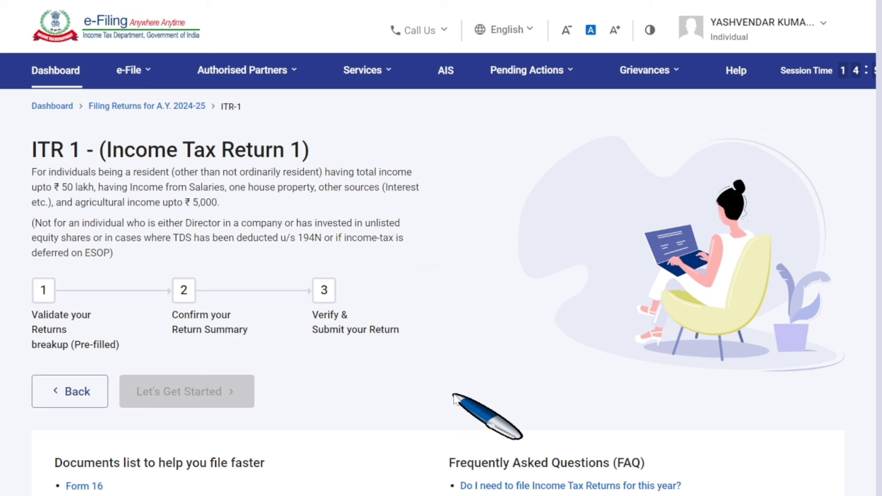
pyautogui.scroll(-3, 454, 398)
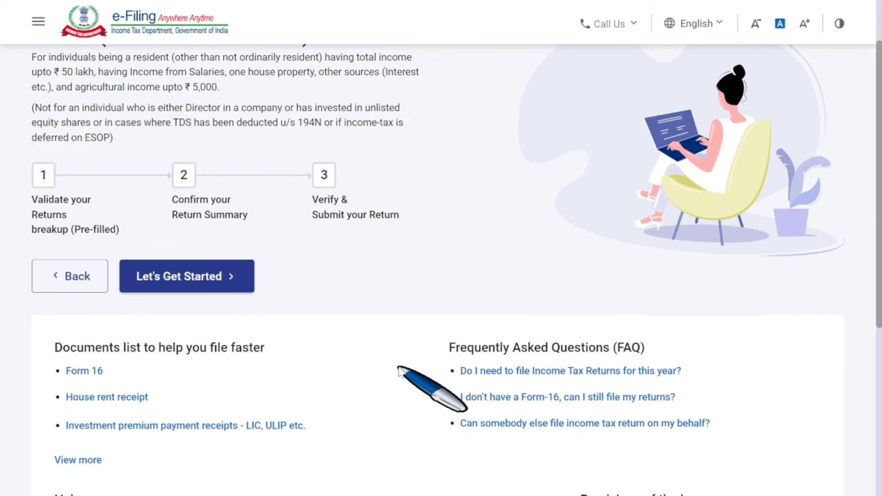
pyautogui.click(205, 281)
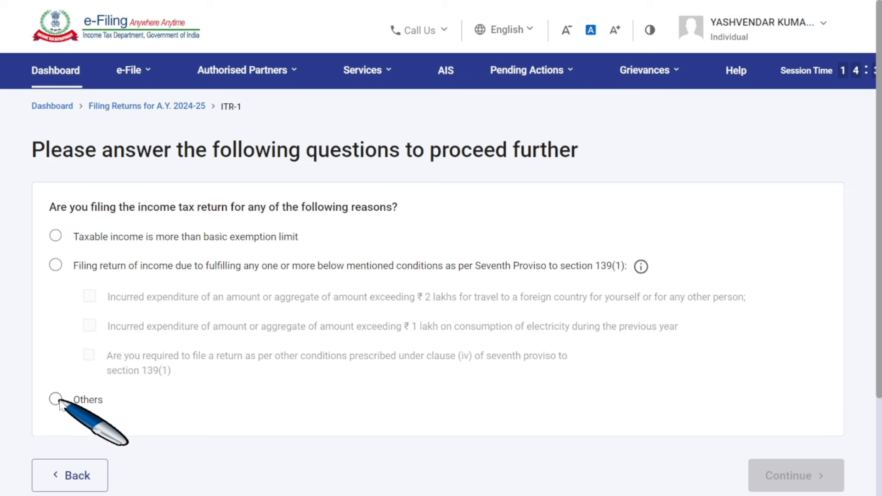
# Give 'Others' as the reason for filing and continue to the Return Summary.
pyautogui.click(55, 399)
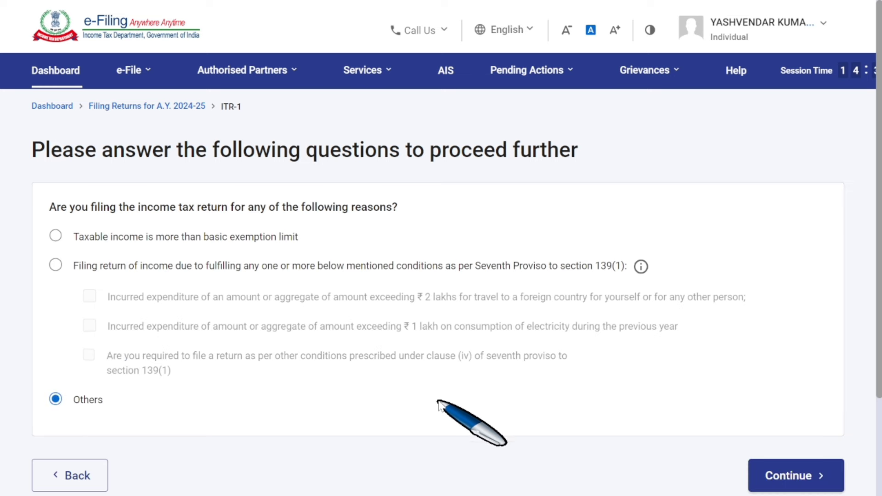
pyautogui.scroll(-3, 440, 406)
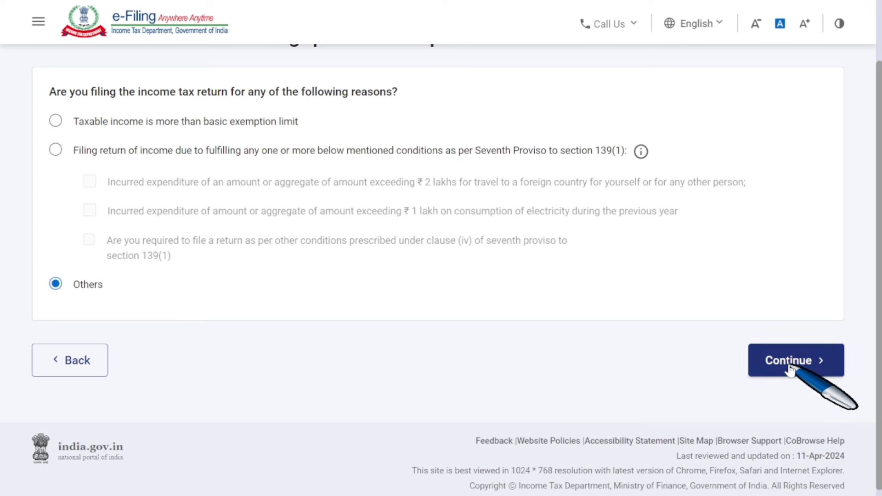
pyautogui.click(777, 360)
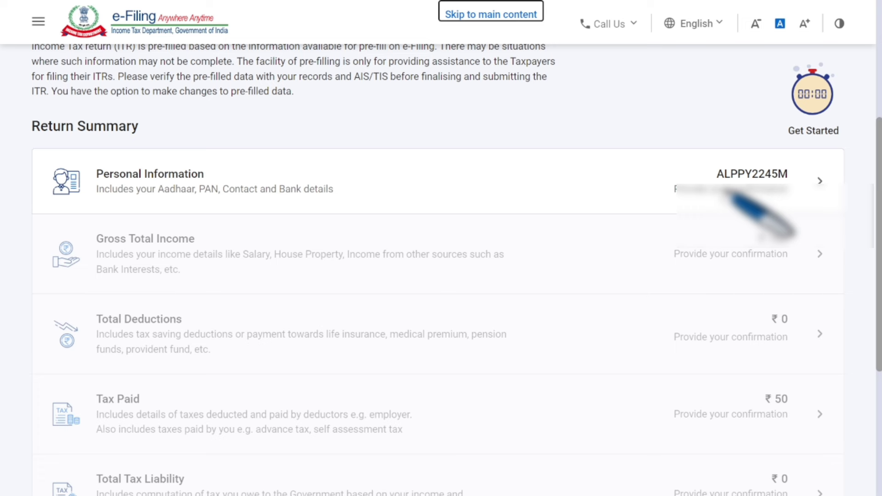
# In Personal Information, set Nature of Employment to 'Not Applicable (eg. Family pension etc)' and acknowledge the notice.
pyautogui.click(680, 197)
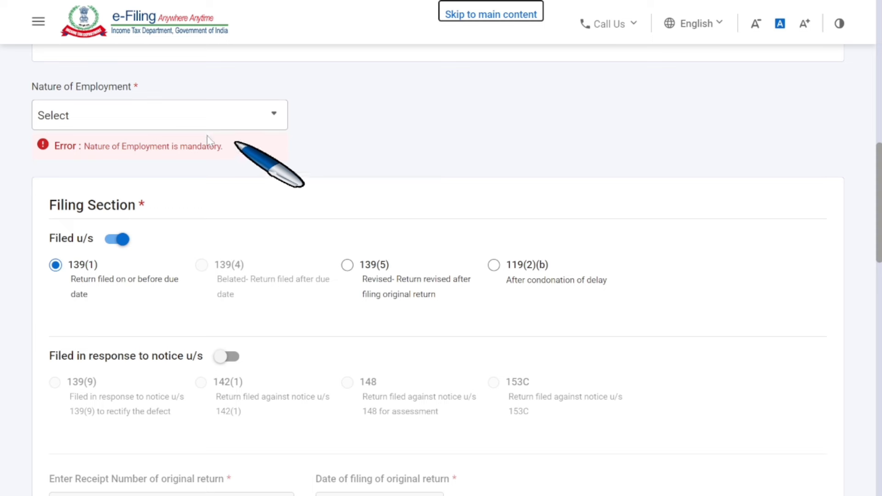
pyautogui.click(158, 116)
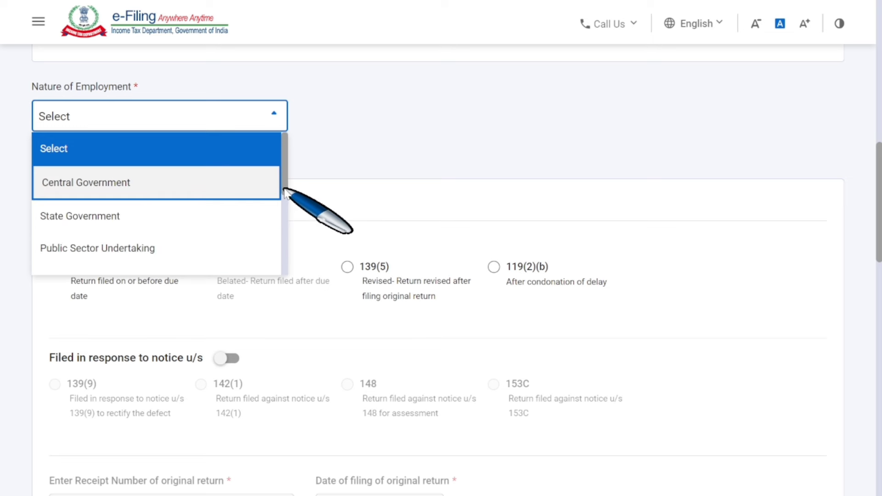
pyautogui.moveTo(286, 191); pyautogui.dragTo(273, 242)
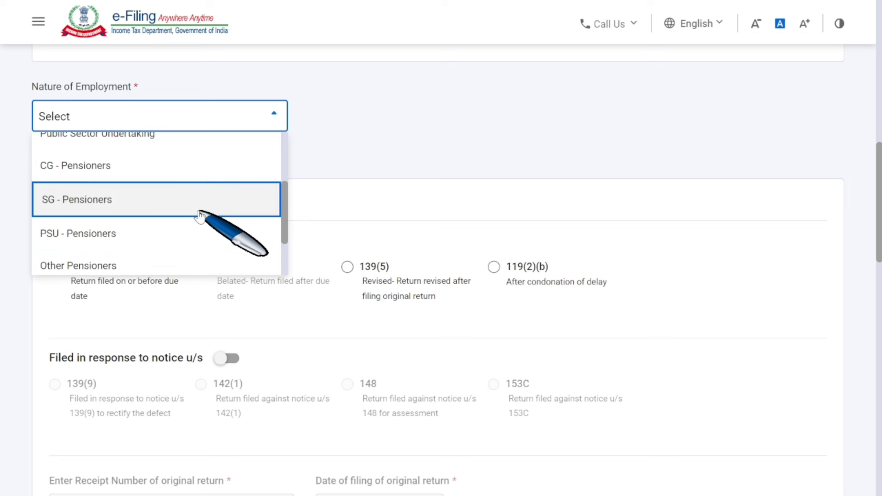
pyautogui.scroll(-2, 200, 216)
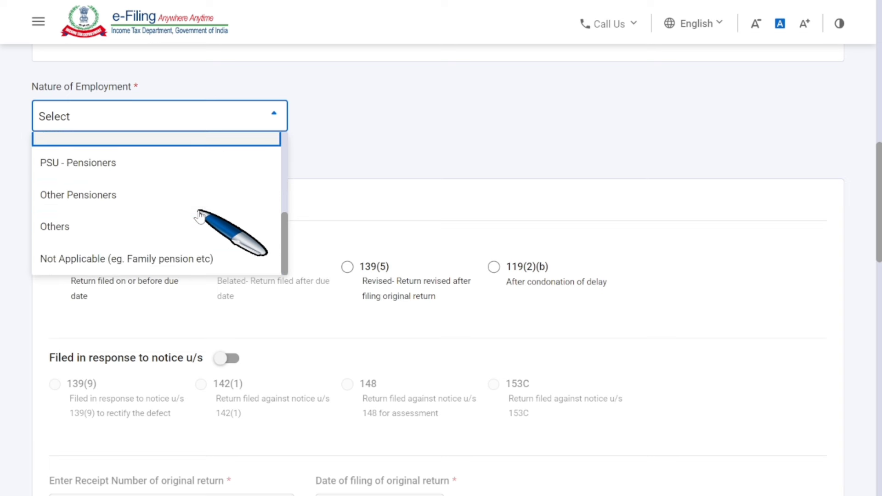
pyautogui.click(191, 260)
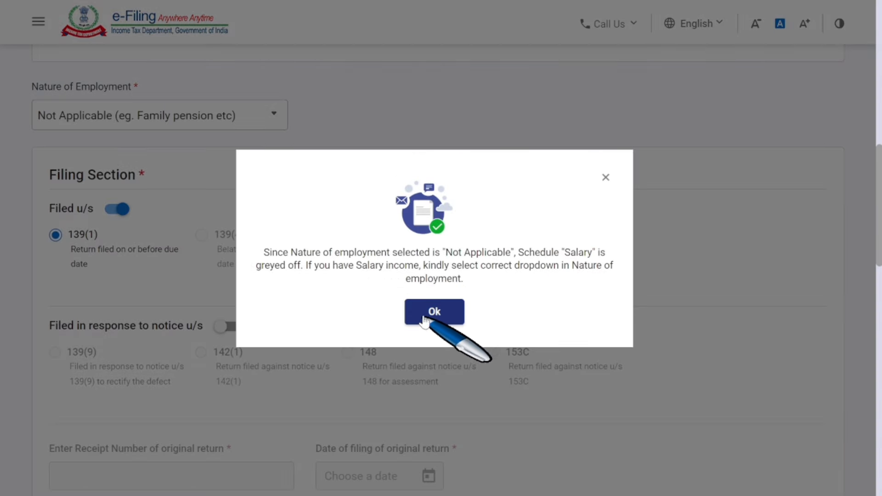
pyautogui.click(423, 317)
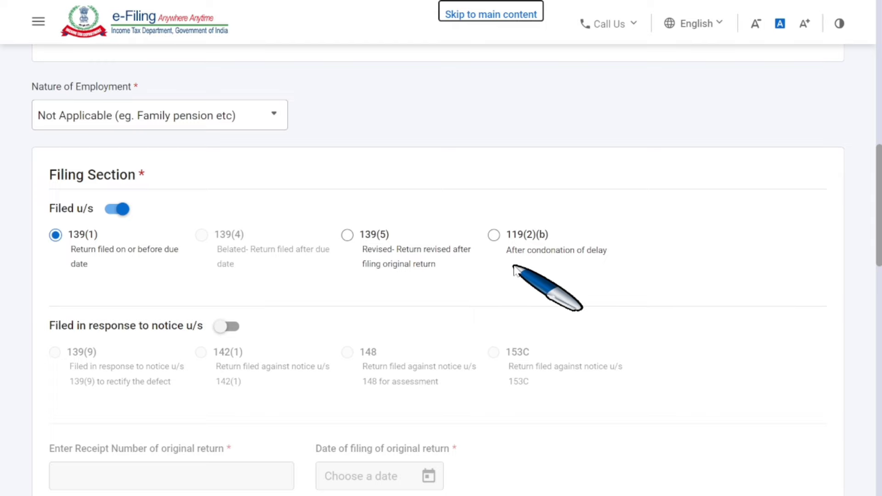
pyautogui.scroll(-9, 515, 268)
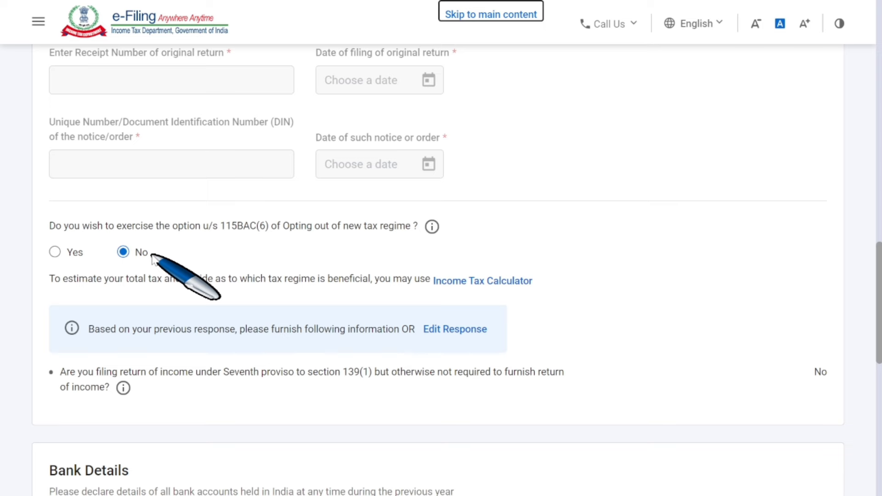
# Confirm personal information, then open Gross Total Income and continue past the salary exemption page.
pyautogui.scroll(-10, 183, 271)
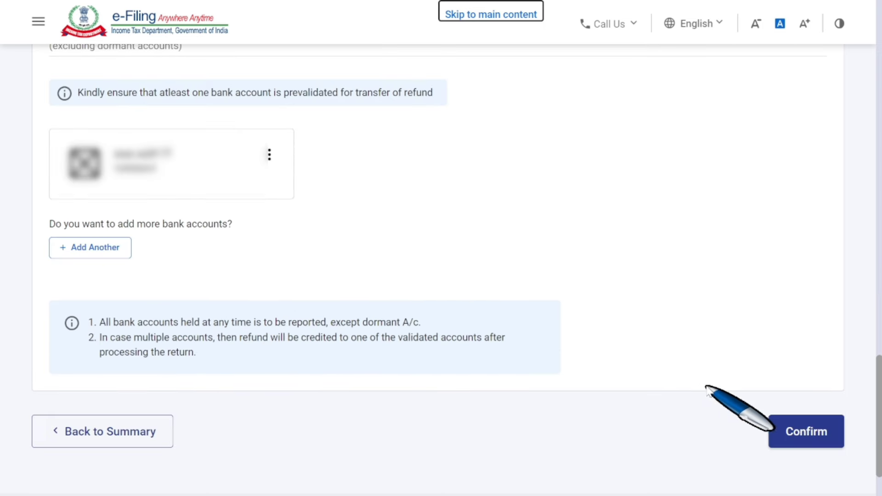
pyautogui.click(786, 435)
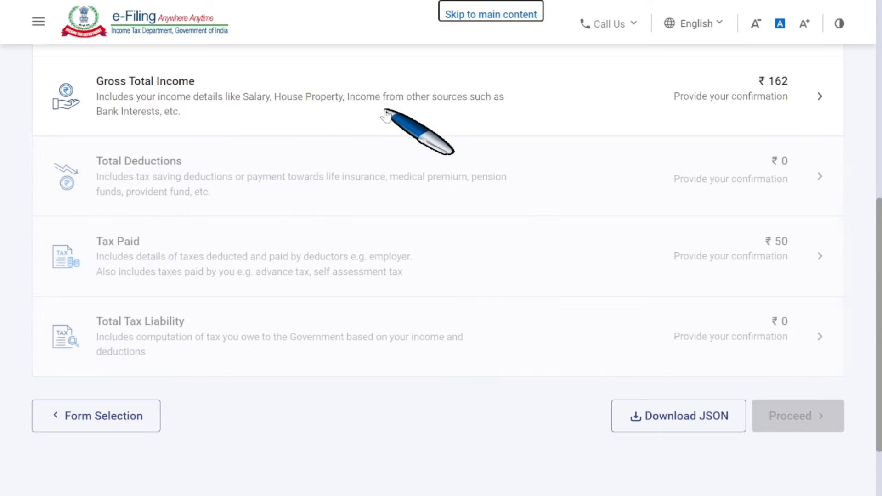
pyautogui.click(614, 107)
pyautogui.scroll(-2, 531, 260)
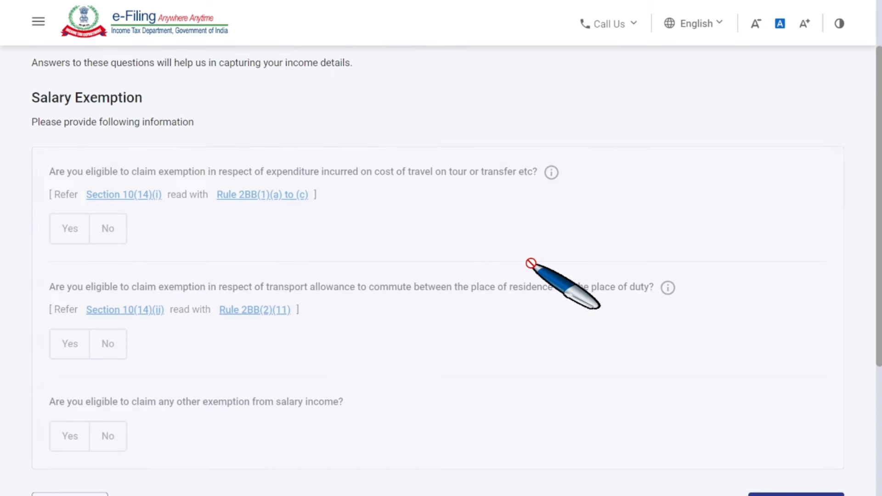
pyautogui.scroll(-4, 531, 264)
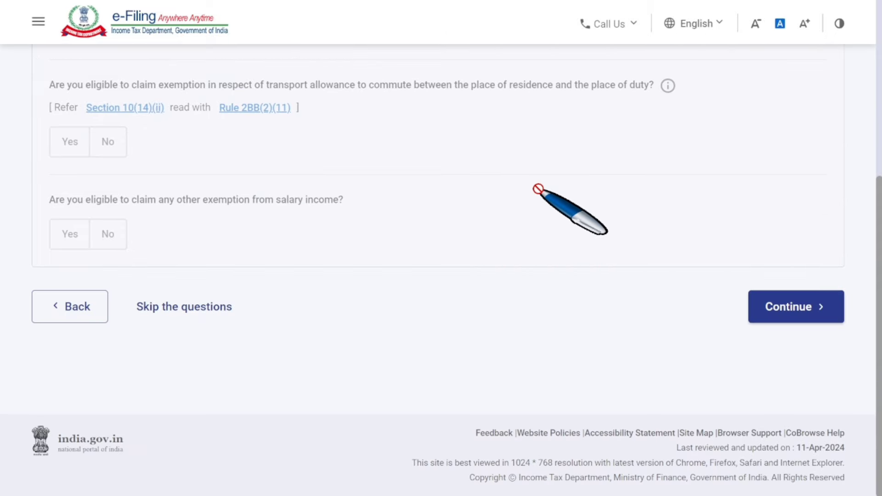
pyautogui.click(773, 309)
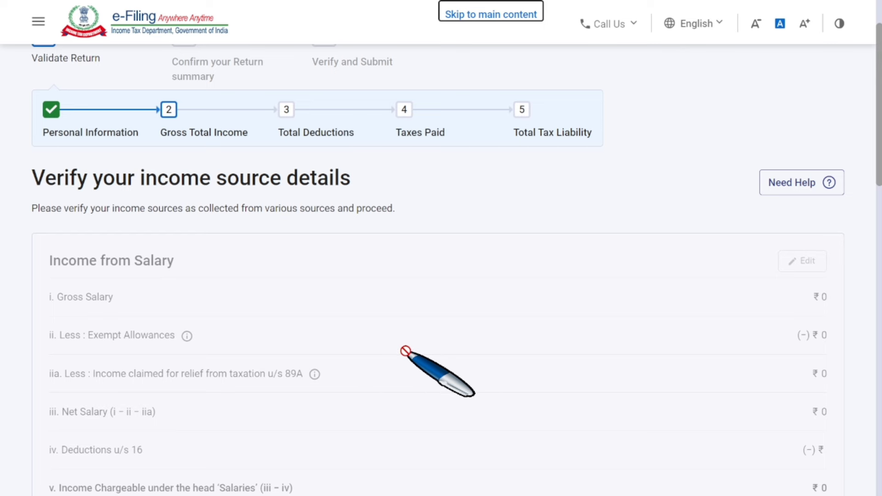
# Scroll to Income from House Property and open 'Add/Edit details of Breakup'.
pyautogui.scroll(-7, 406, 352)
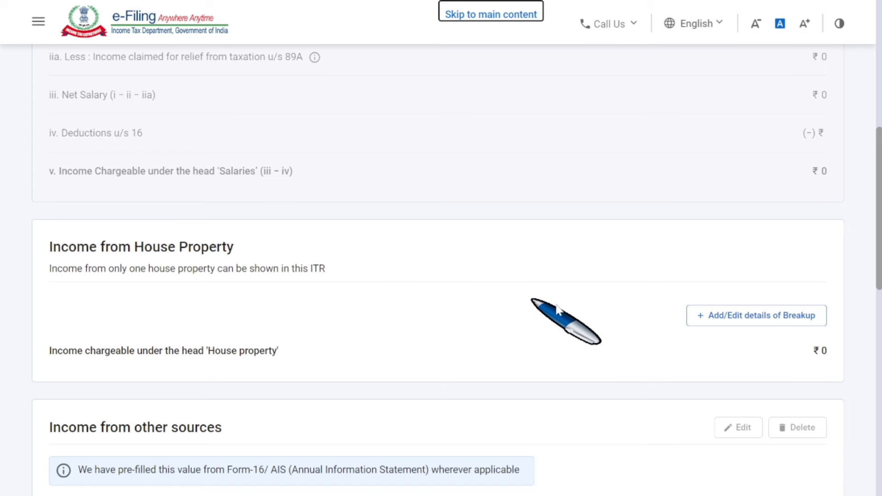
pyautogui.click(737, 321)
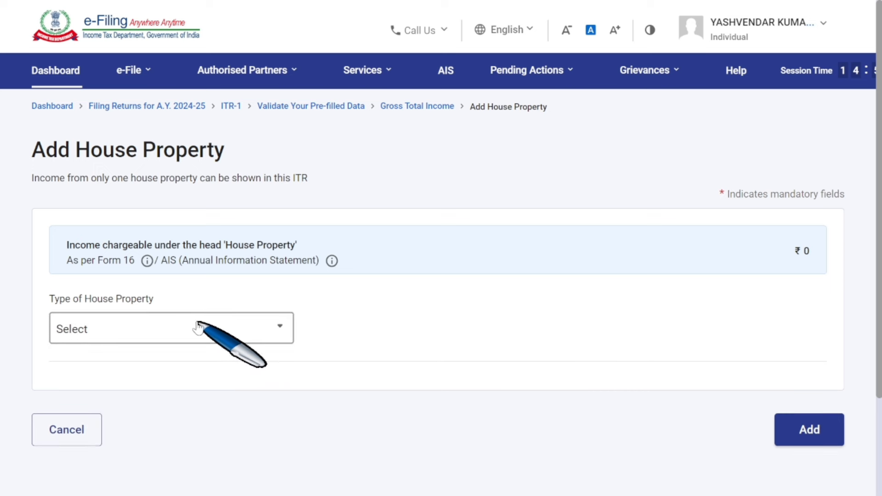
# Set the house property type to Let Out and enter ₹2,65,000 as gross rent.
pyautogui.click(197, 326)
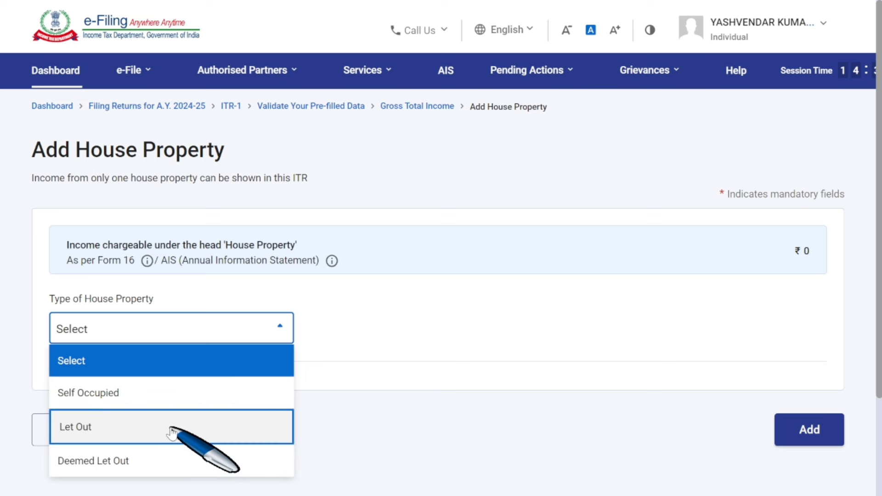
pyautogui.click(171, 429)
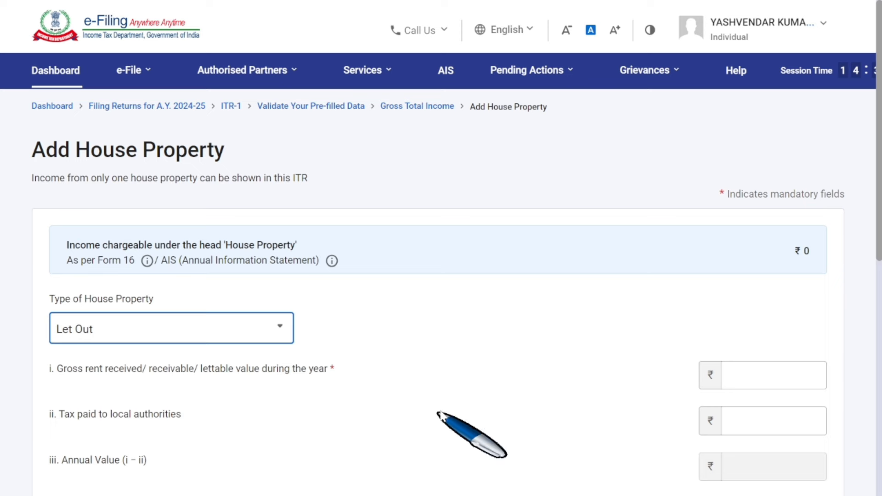
pyautogui.scroll(-3, 442, 418)
pyautogui.click(109, 255)
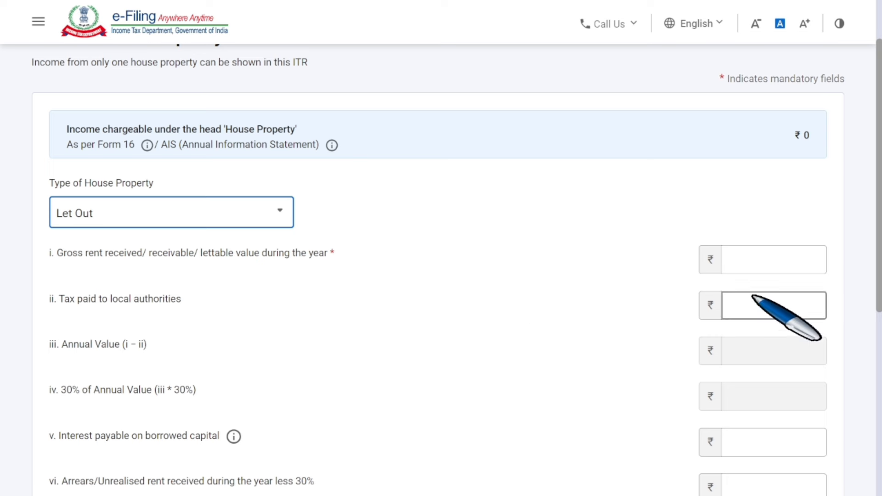
pyautogui.click(771, 264)
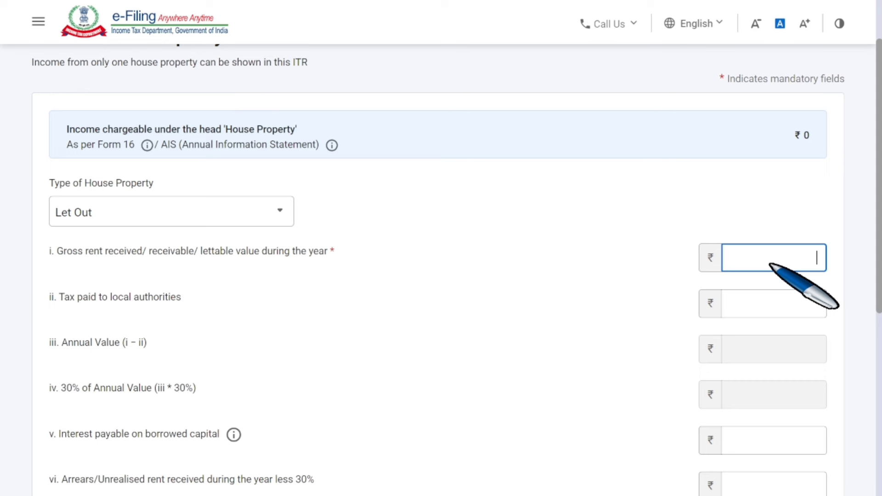
pyautogui.write('265000')
pyautogui.click(662, 290)
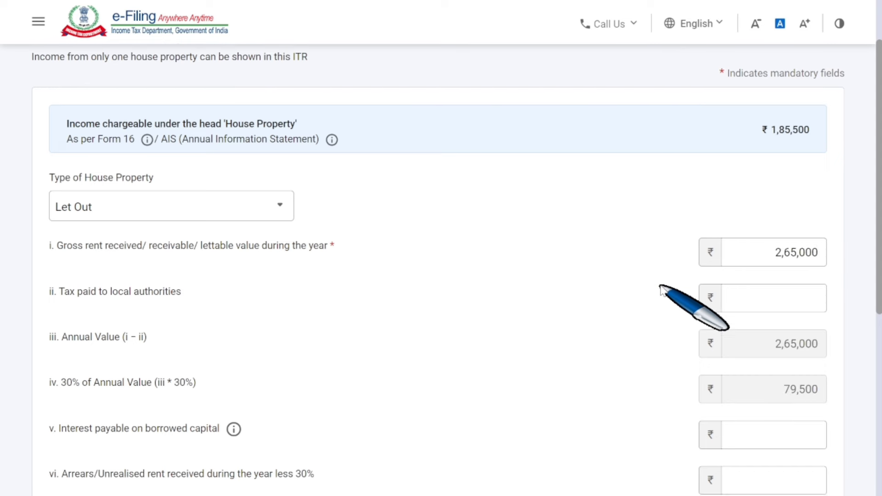
# Leave tax paid and interest fields blank and add the Let Out property.
pyautogui.scroll(-2, 597, 281)
pyautogui.press('Tab')
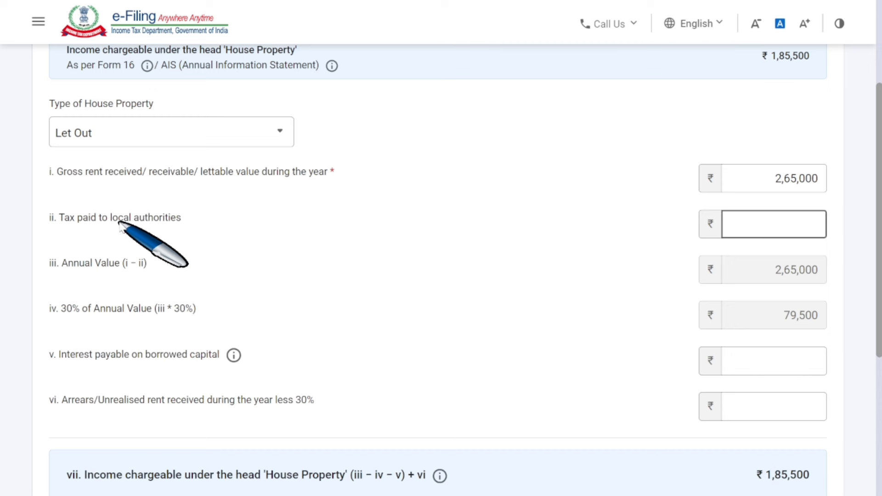
pyautogui.click(185, 222)
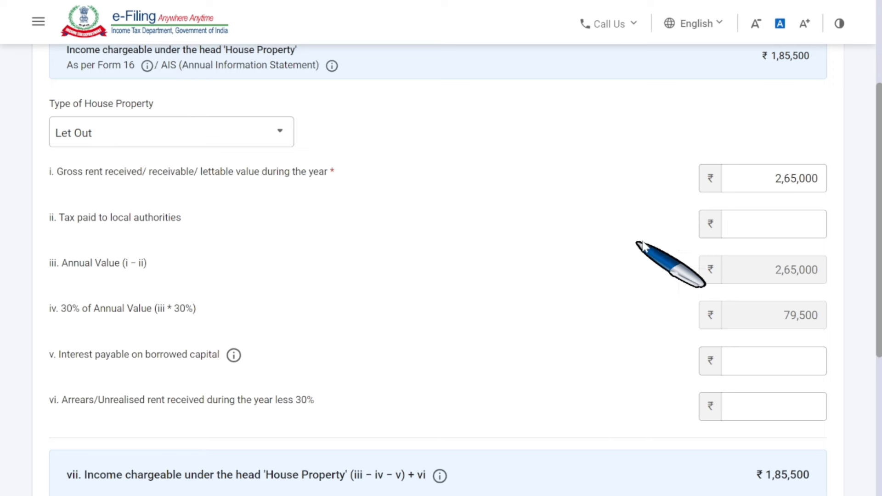
pyautogui.click(738, 232)
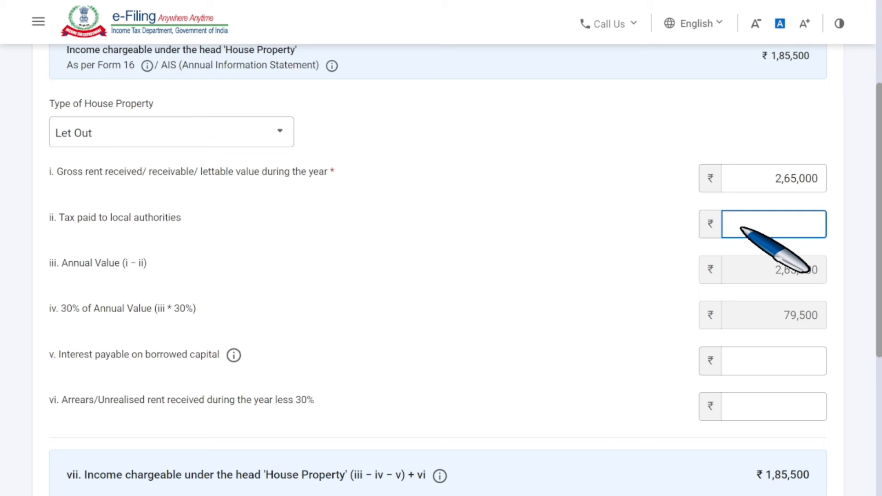
pyautogui.scroll(-2, 744, 229)
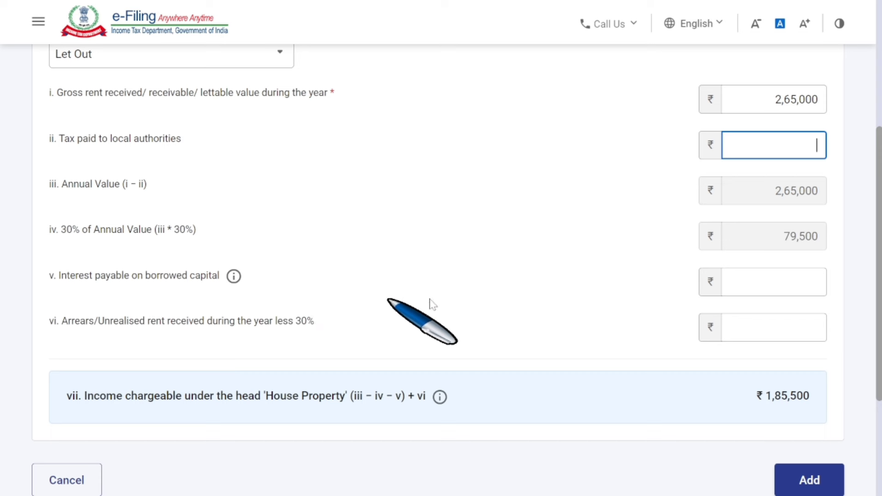
pyautogui.click(766, 285)
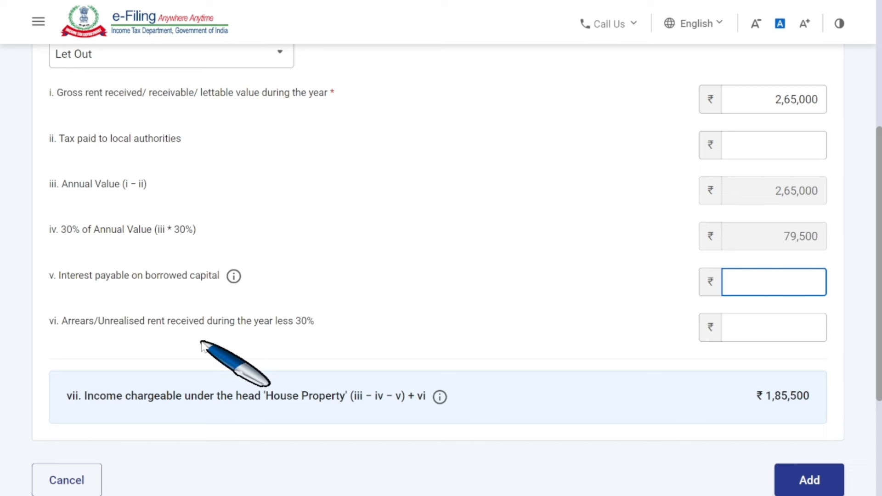
pyautogui.scroll(-2, 457, 327)
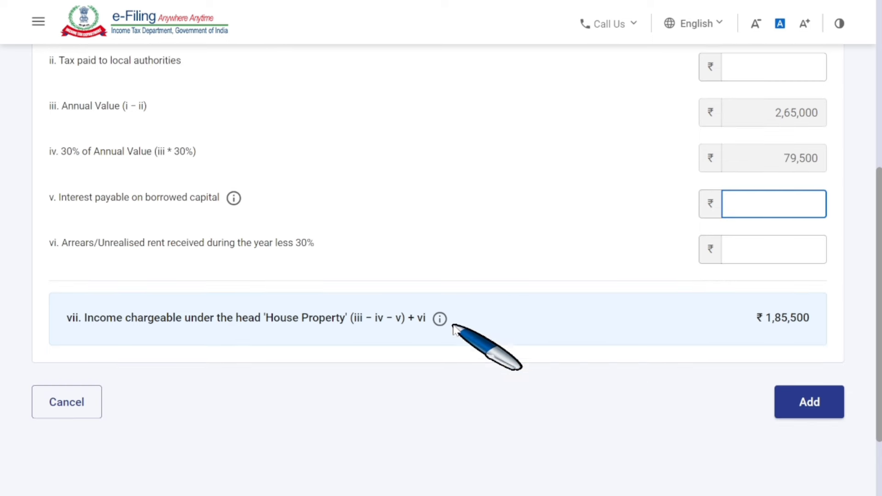
pyautogui.click(808, 411)
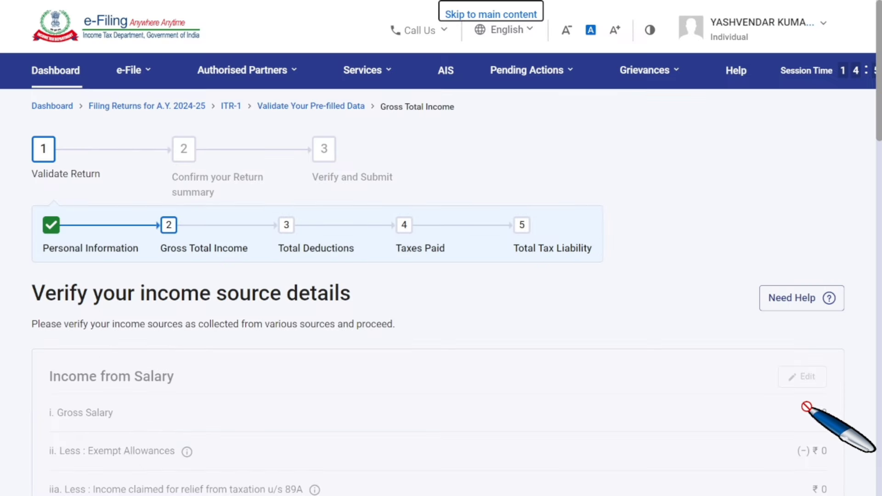
# Check the ₹1,85,500 house property income, then choose 'Add Another' under Income from other sources.
pyautogui.scroll(-10, 806, 407)
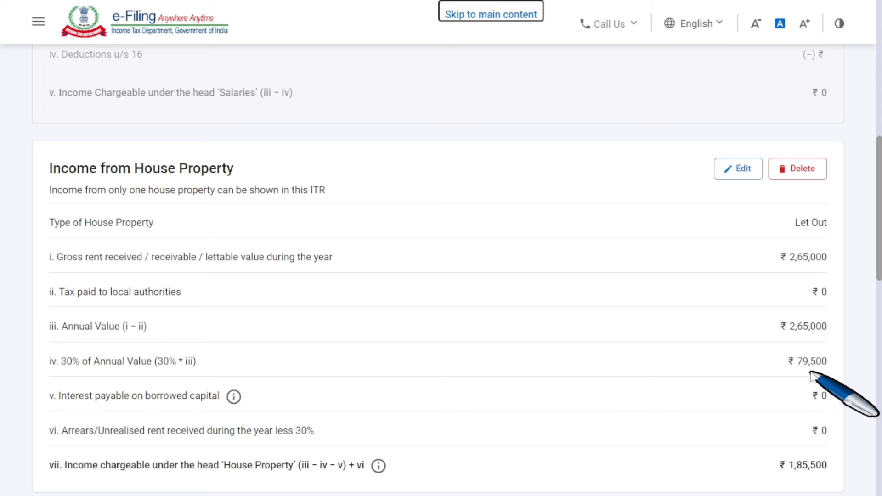
pyautogui.scroll(-2, 816, 377)
pyautogui.scroll(-1, 815, 376)
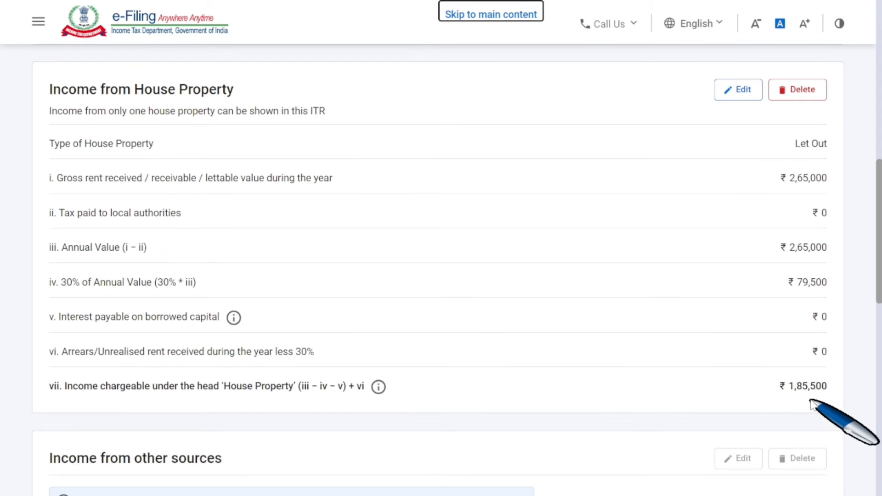
pyautogui.scroll(-5, 813, 404)
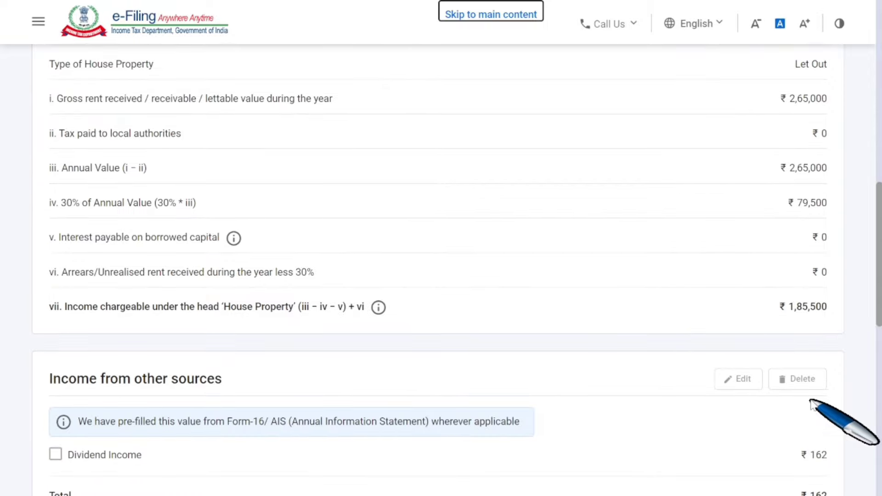
pyautogui.scroll(-2, 627, 407)
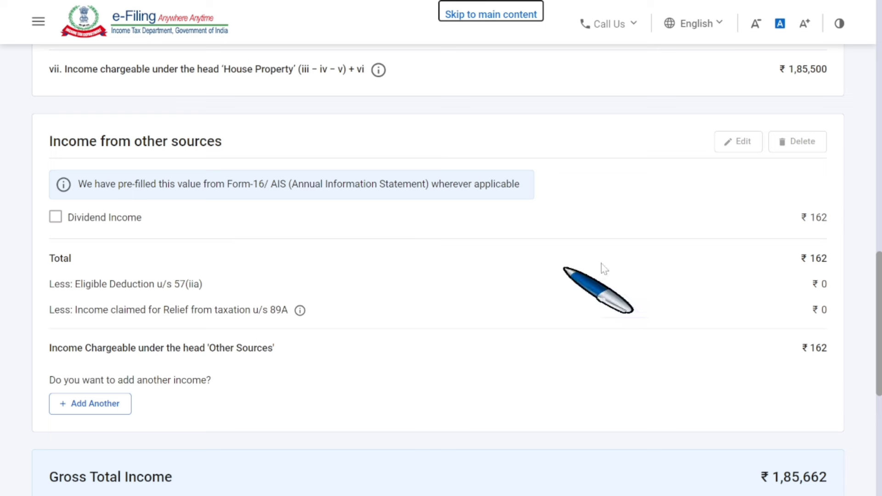
pyautogui.click(96, 409)
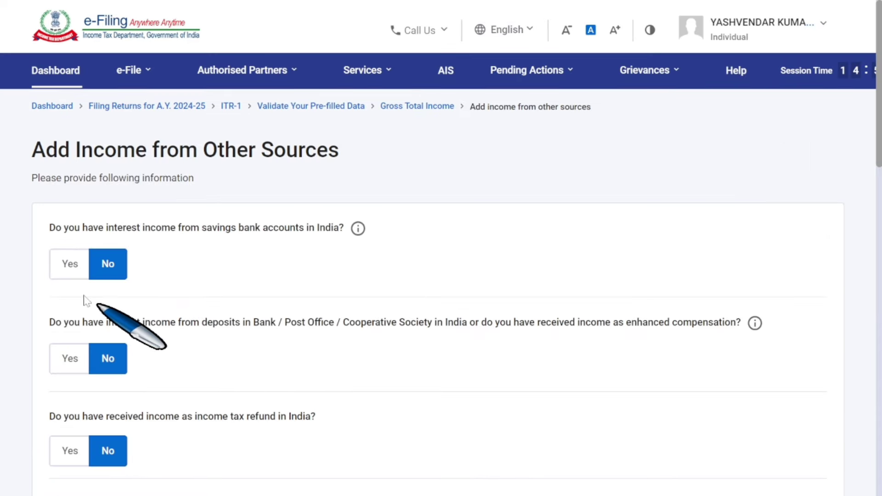
# Enter savings bank interest of ₹15,478 and deposit interest of ₹20,541.
pyautogui.click(69, 264)
pyautogui.click(115, 310)
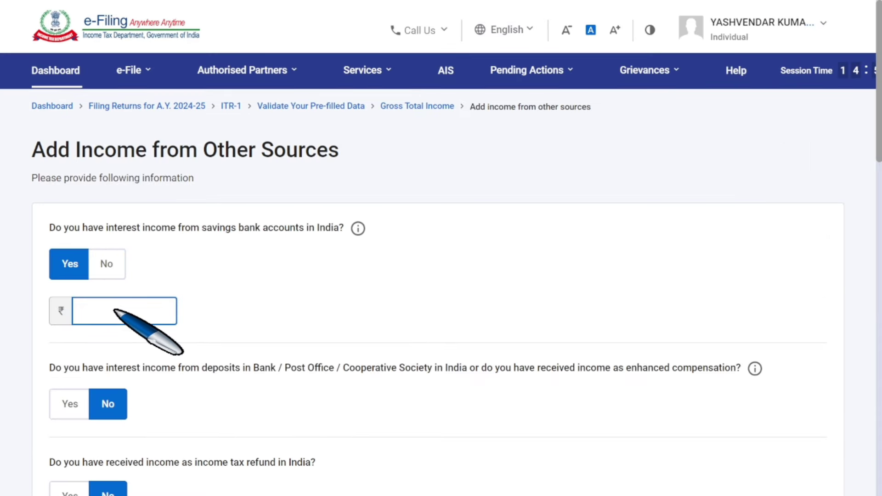
pyautogui.write('15478')
pyautogui.click(275, 280)
pyautogui.scroll(-2, 148, 312)
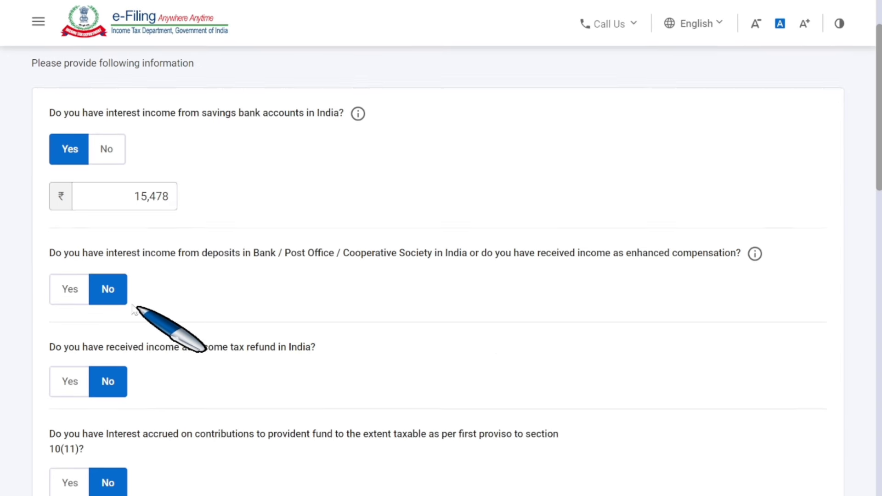
pyautogui.click(76, 293)
pyautogui.click(142, 339)
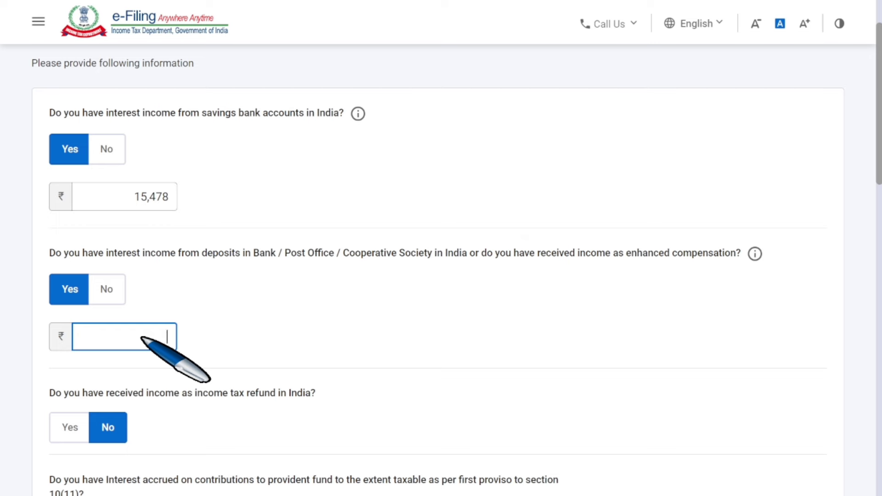
pyautogui.write('20541')
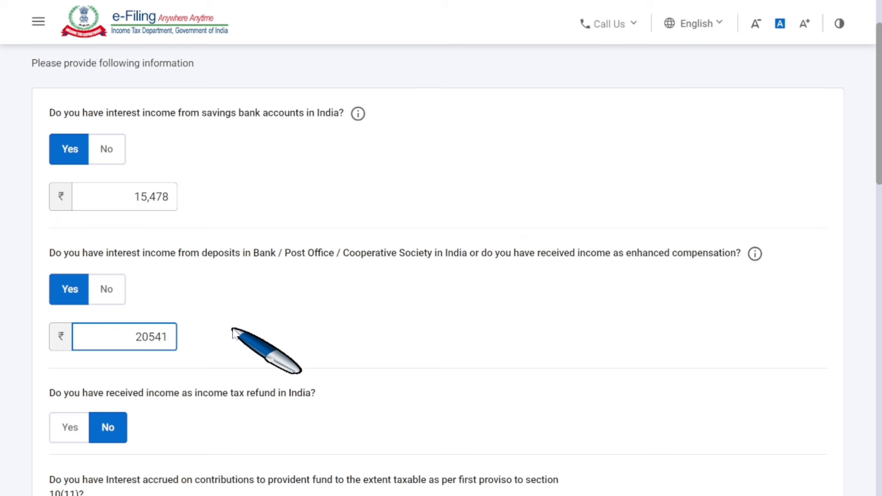
pyautogui.scroll(-10, 233, 332)
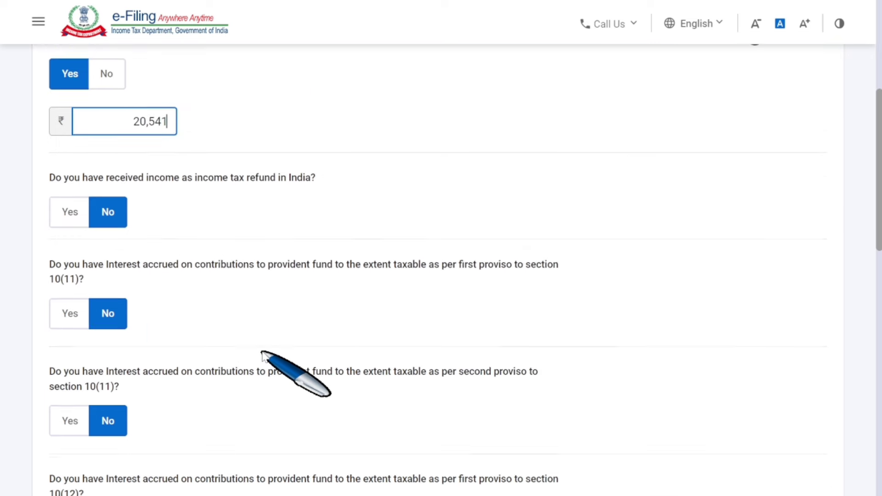
pyautogui.scroll(-7, 262, 357)
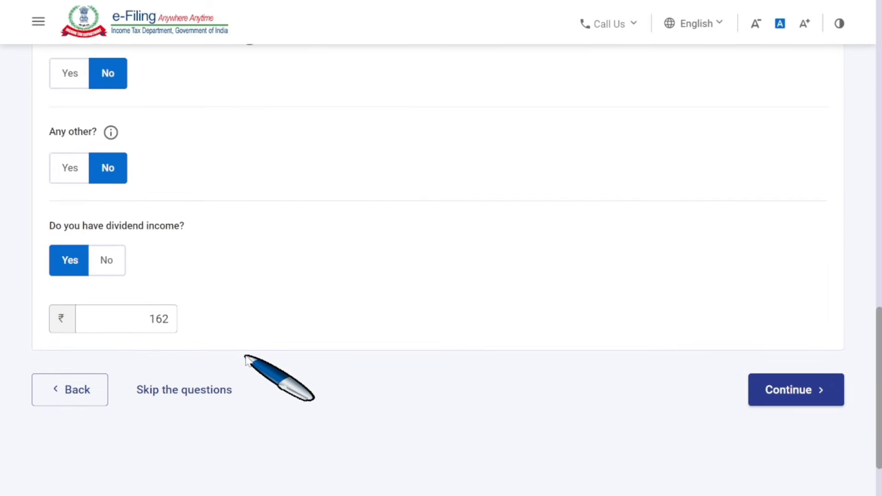
pyautogui.scroll(2, 249, 360)
# Declare other income of ₹2,67,000 described as 'ANY OTHER INCOME' and continue.
pyautogui.click(67, 248)
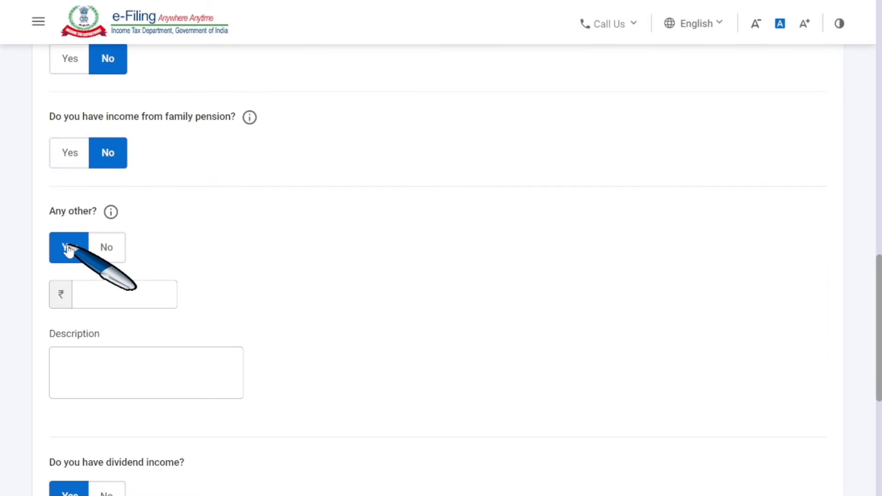
pyautogui.click(116, 295)
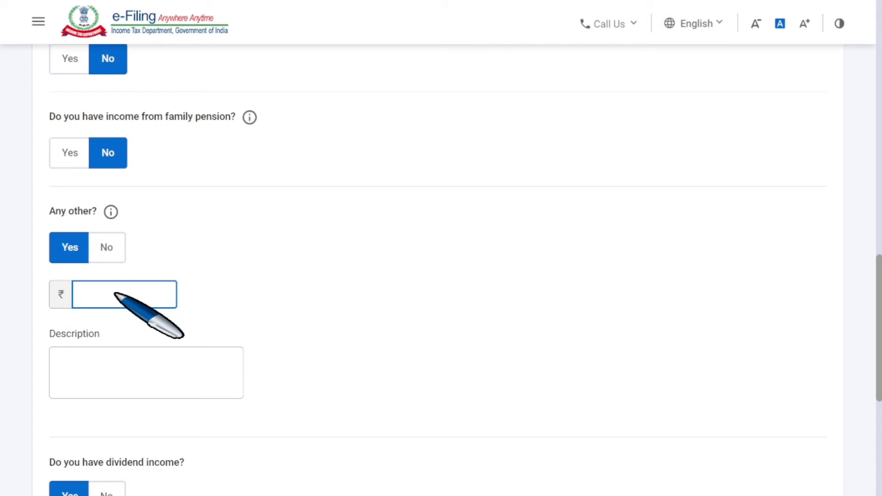
pyautogui.write('26700000')
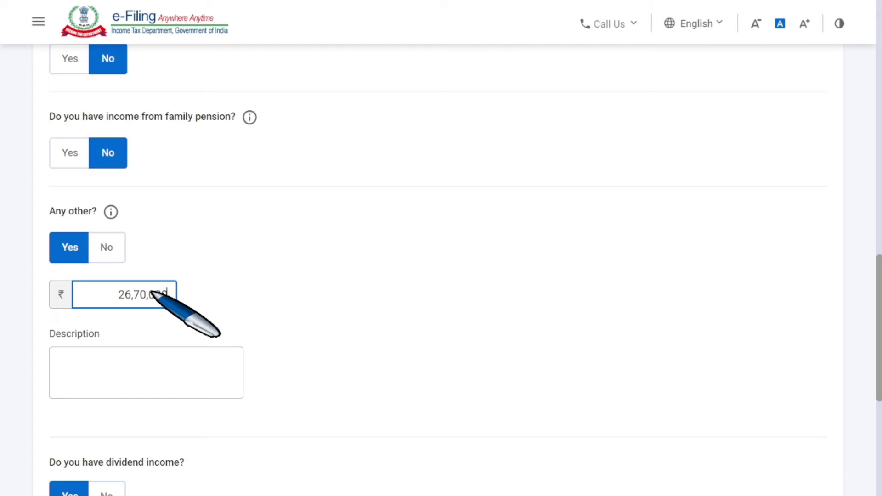
pyautogui.press('BackSpace')
pyautogui.click(397, 335)
pyautogui.click(176, 371)
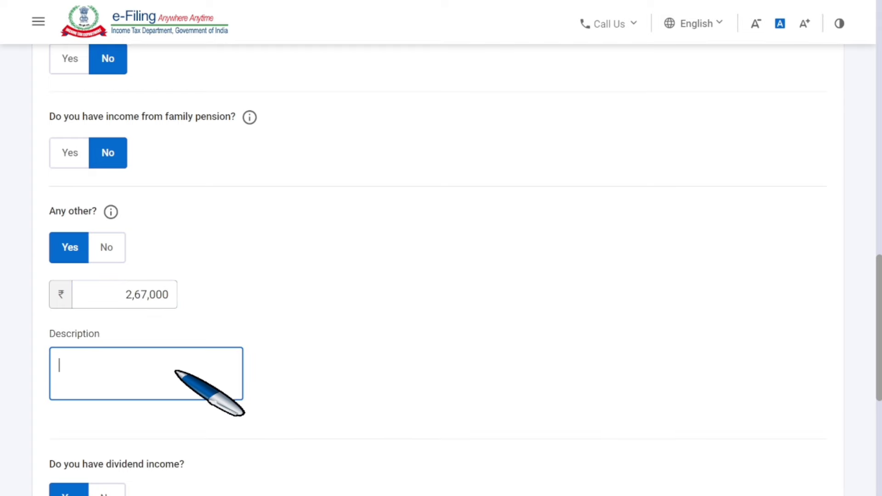
pyautogui.write('ANY OTHER INCOME')
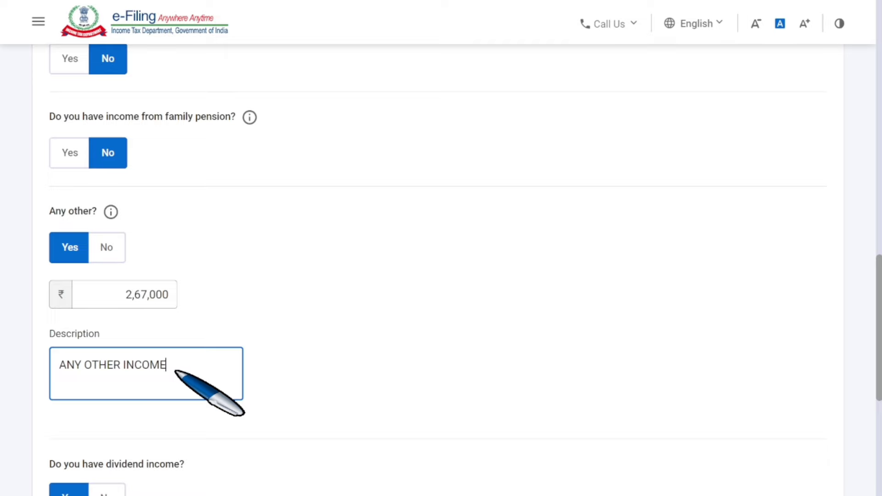
pyautogui.click(427, 361)
pyautogui.scroll(-5, 426, 362)
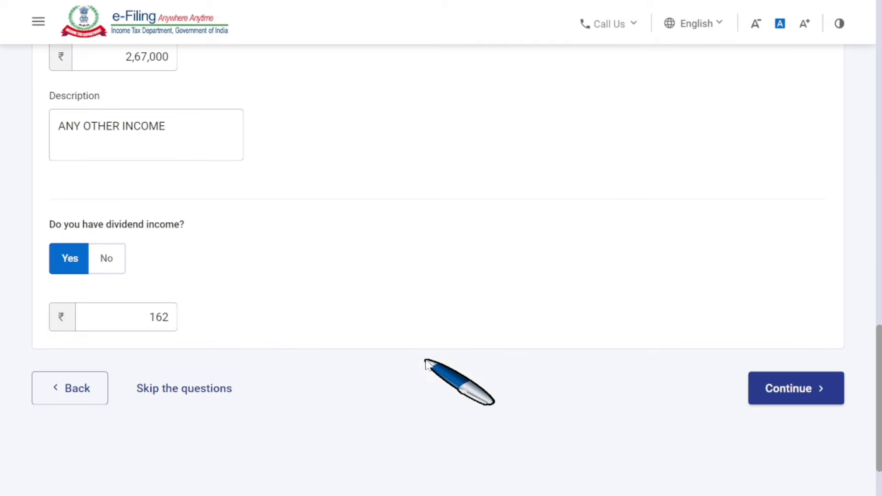
pyautogui.click(785, 390)
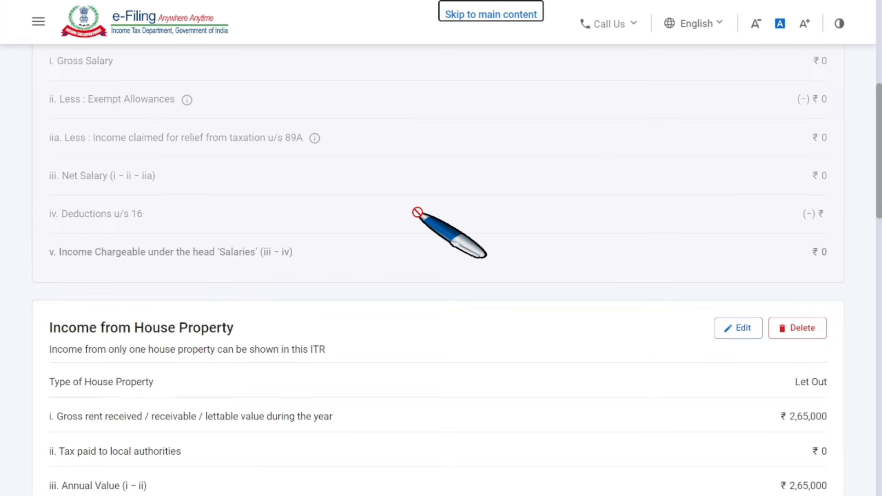
# Review other sources ₹3,03,181 and gross total income ₹4,88,681, then start adding exempt income.
pyautogui.scroll(-3, 420, 211)
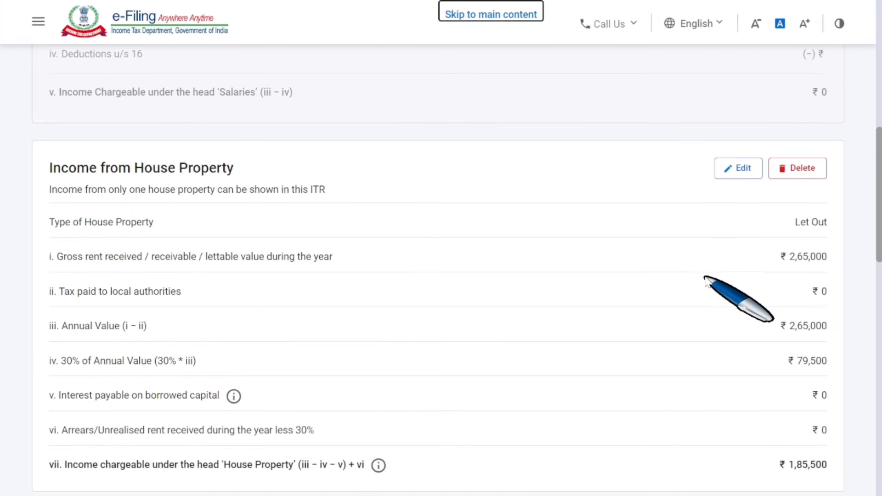
pyautogui.scroll(-7, 705, 281)
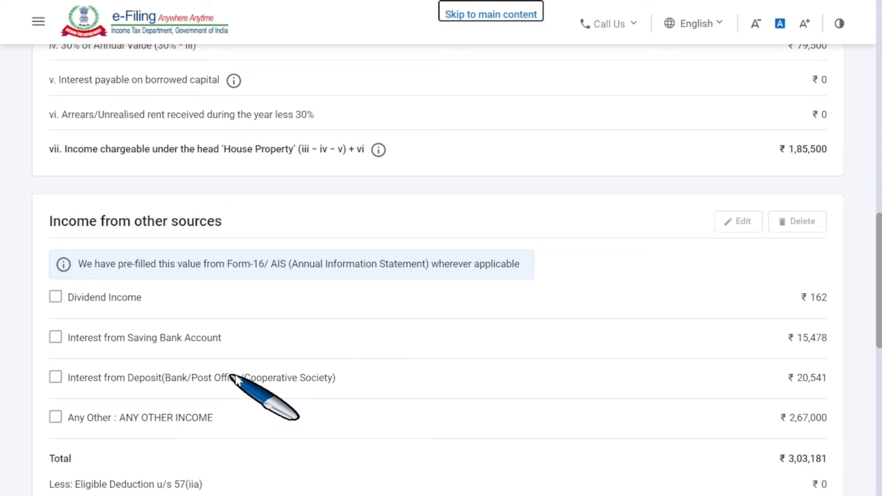
pyautogui.scroll(-2, 793, 440)
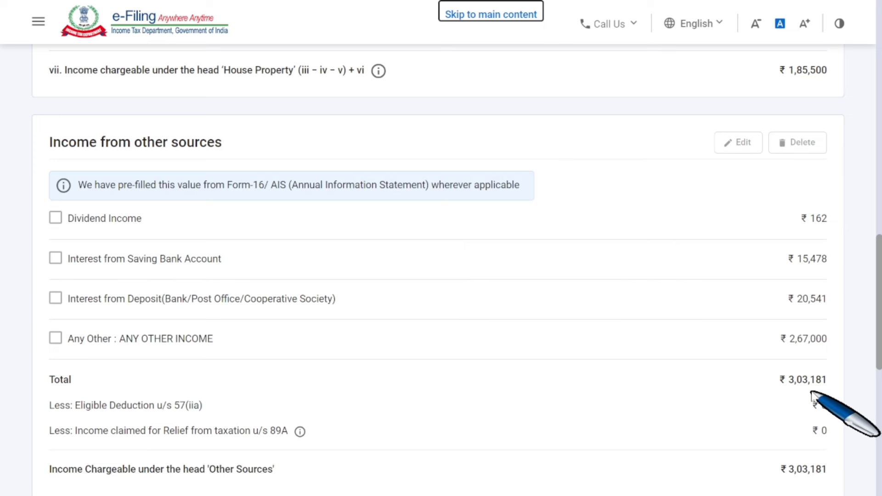
pyautogui.scroll(-2, 808, 397)
pyautogui.scroll(-8, 811, 395)
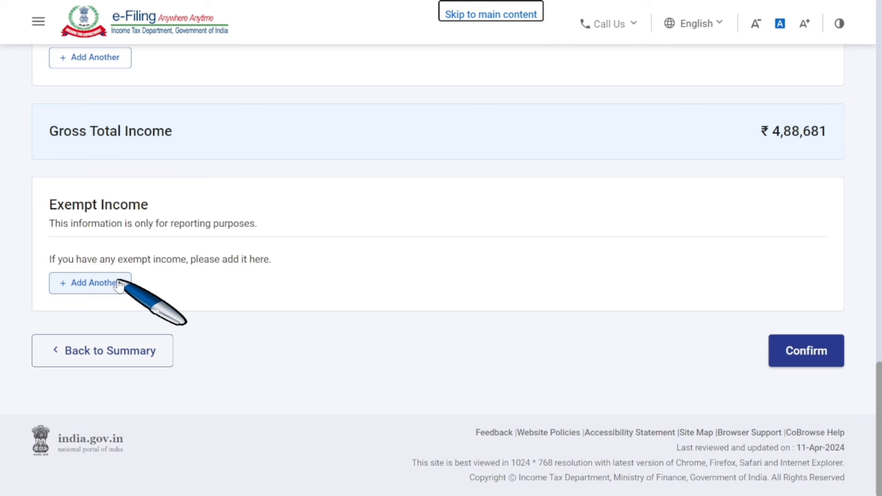
pyautogui.click(120, 286)
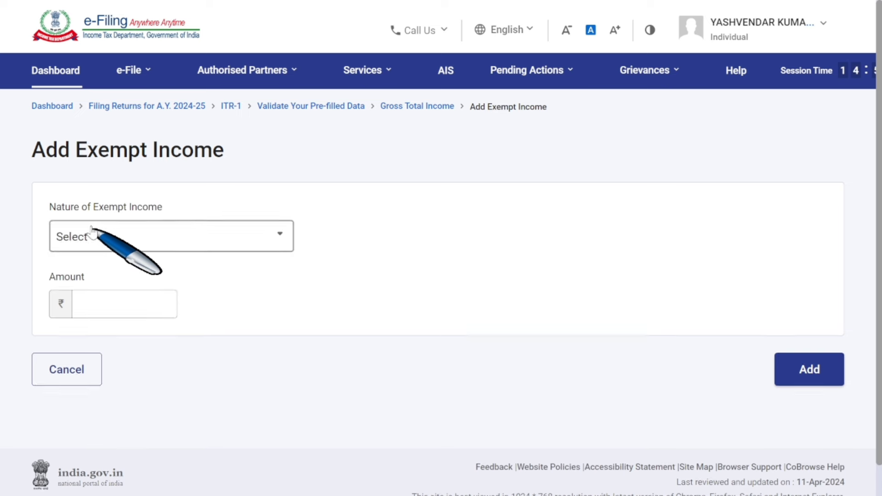
# Browse the Nature of Exempt Income options, then cancel without adding any exempt income.
pyautogui.click(140, 232)
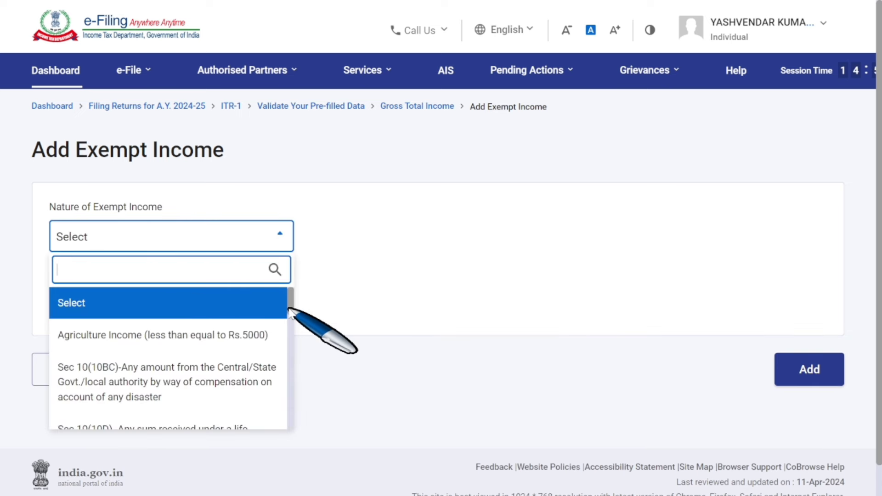
pyautogui.scroll(-1, 294, 322)
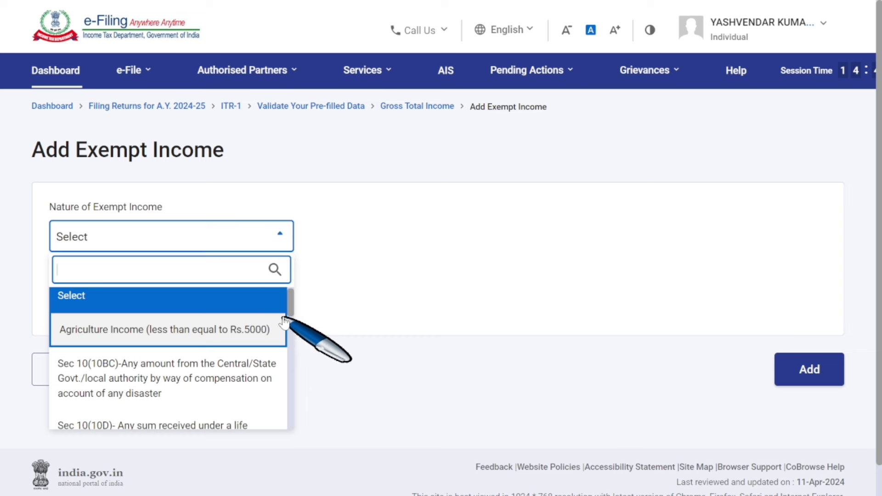
pyautogui.moveTo(289, 316); pyautogui.dragTo(274, 376)
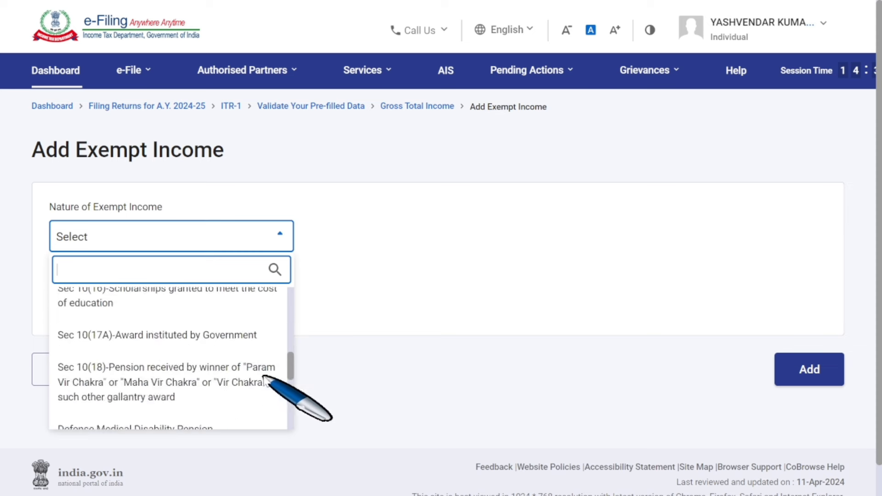
pyautogui.click(361, 333)
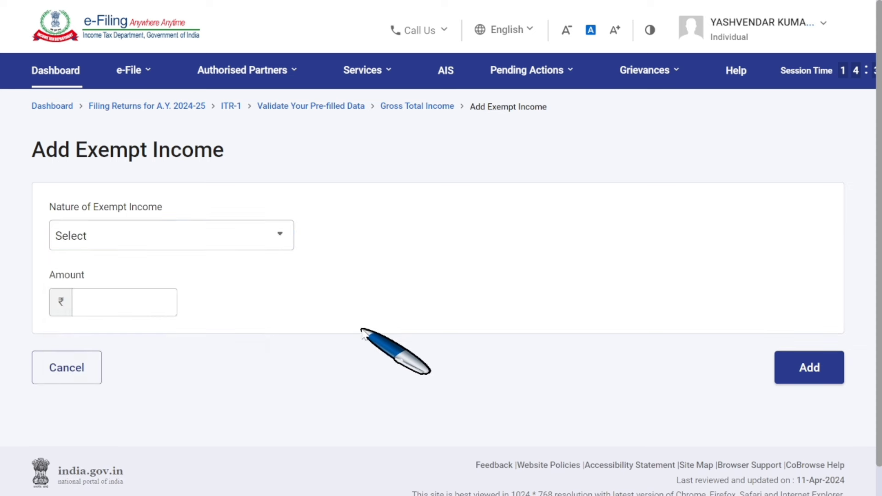
pyautogui.click(80, 378)
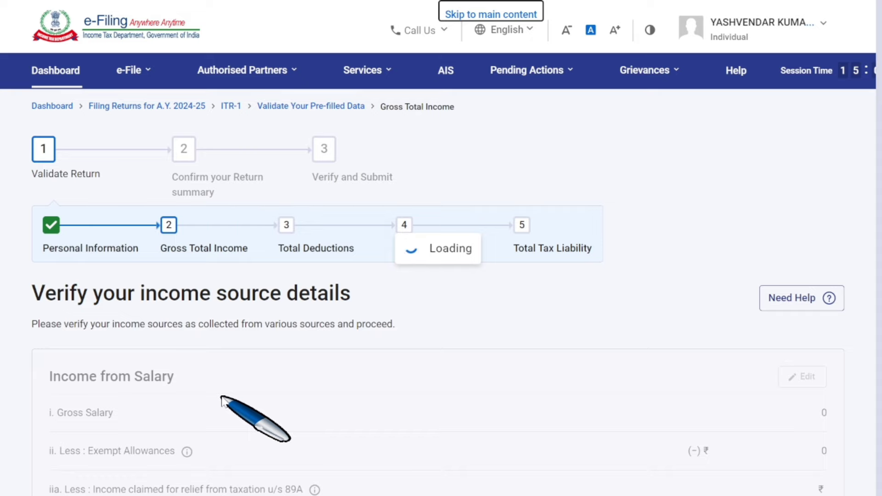
# Confirm the ₹4,88,681 gross total income at the bottom of the page.
pyautogui.scroll(-20, 221, 398)
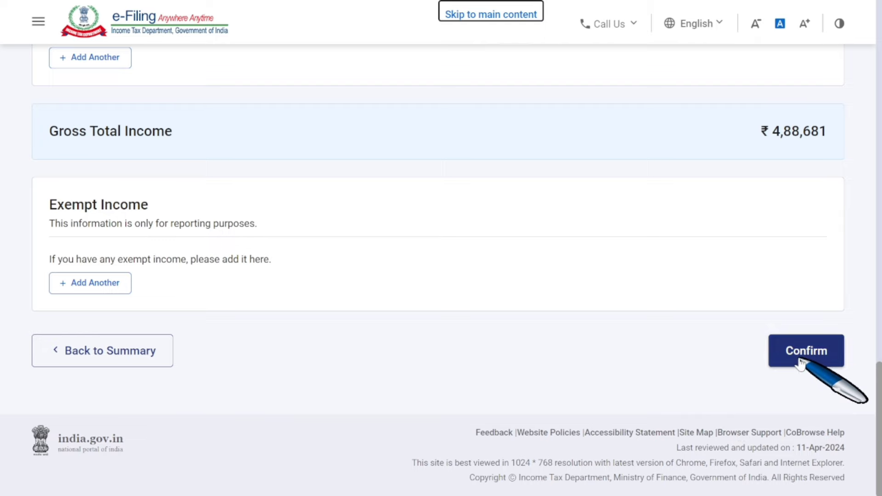
pyautogui.click(800, 361)
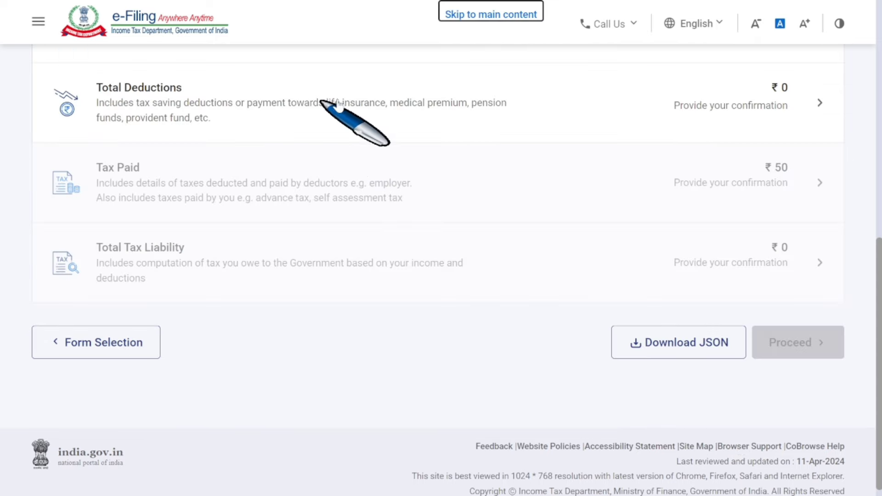
# Open Total Deductions, skip the 80CCD(2) question, show all deductions and confirm ₹0.
pyautogui.click(546, 116)
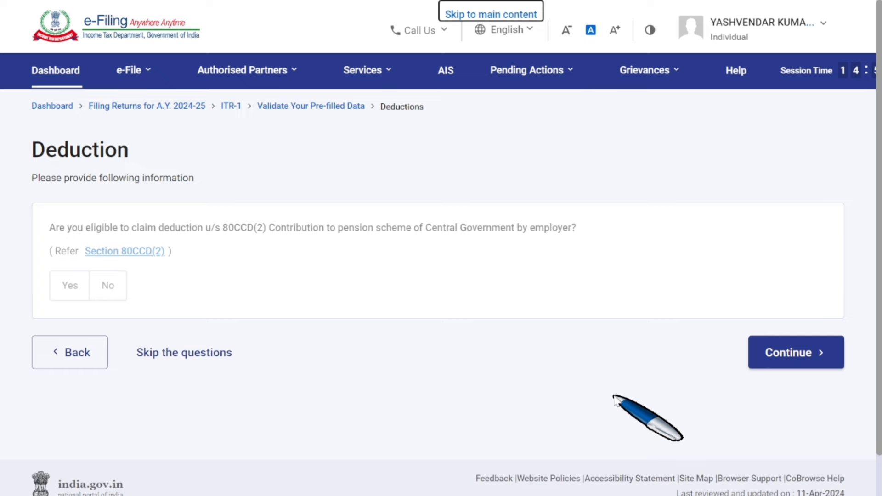
pyautogui.click(784, 360)
pyautogui.scroll(-5, 634, 379)
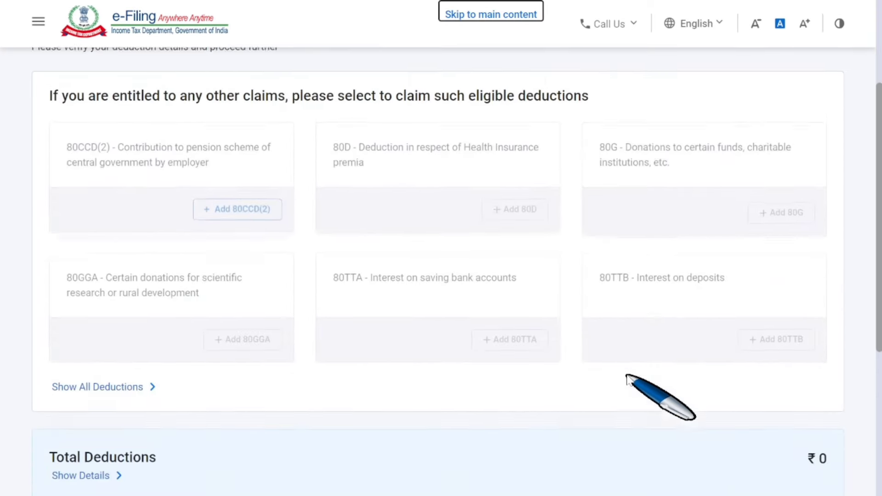
pyautogui.scroll(-4, 627, 378)
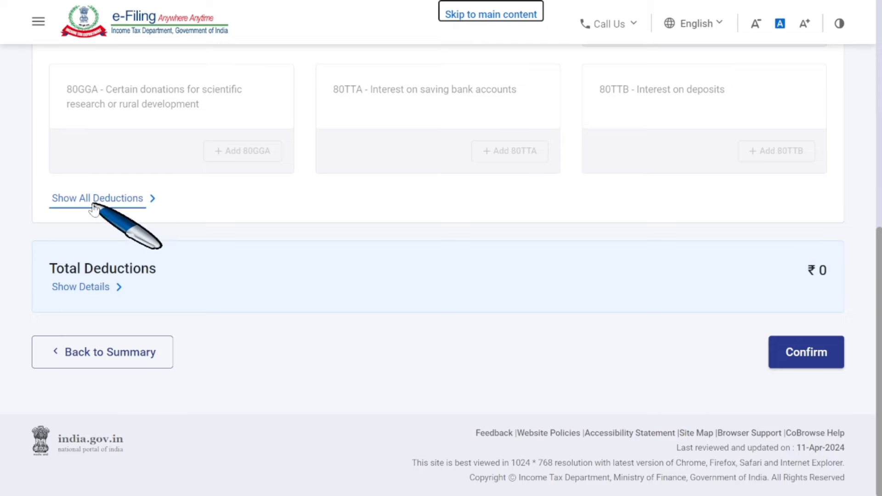
pyautogui.click(140, 198)
pyautogui.scroll(-10, 299, 318)
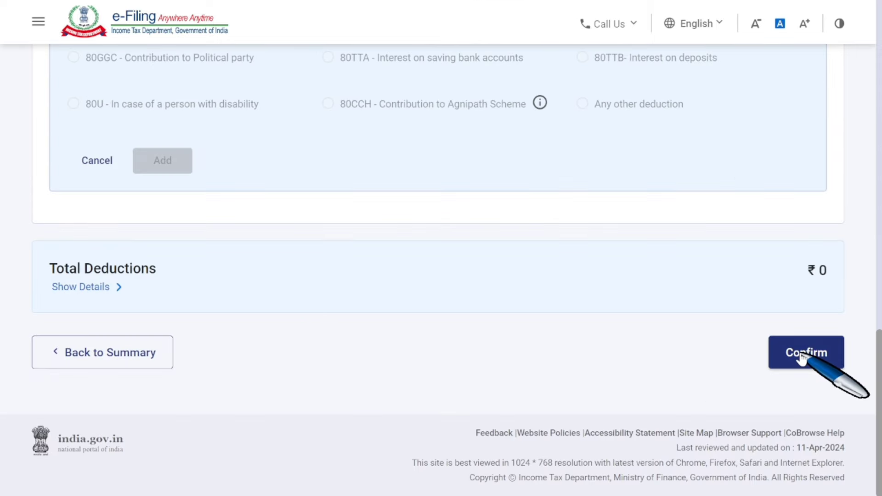
pyautogui.click(802, 359)
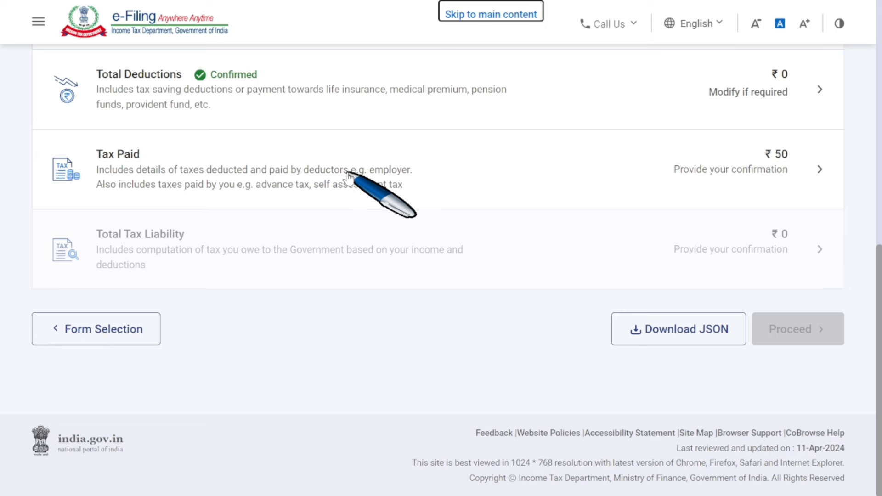
# Review the Tax Paid details totalling ₹50 and confirm them.
pyautogui.click(733, 171)
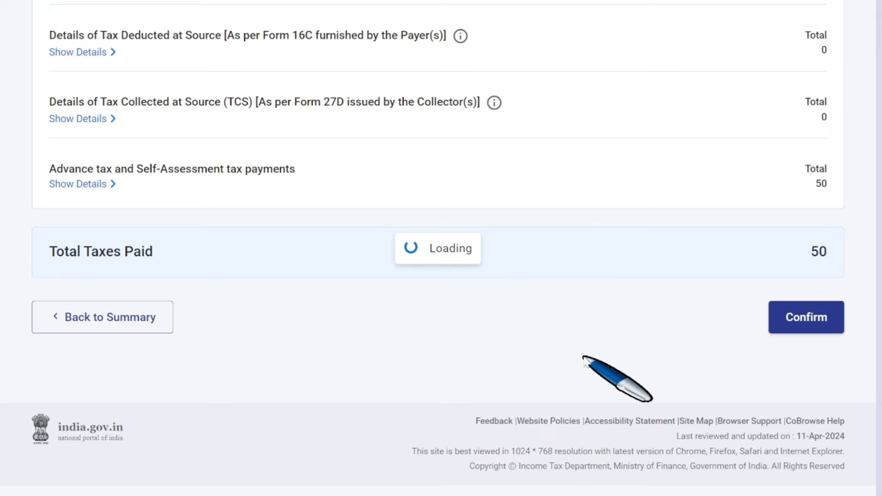
pyautogui.scroll(-4, 584, 357)
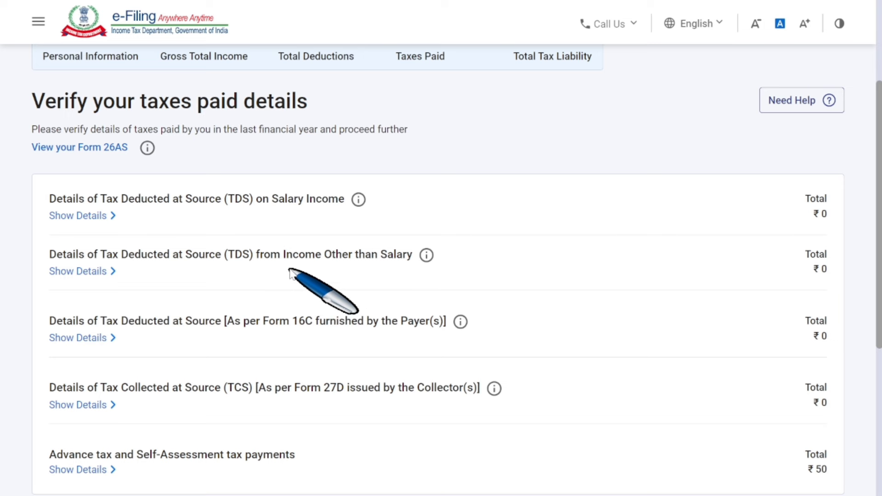
pyautogui.scroll(-2, 290, 271)
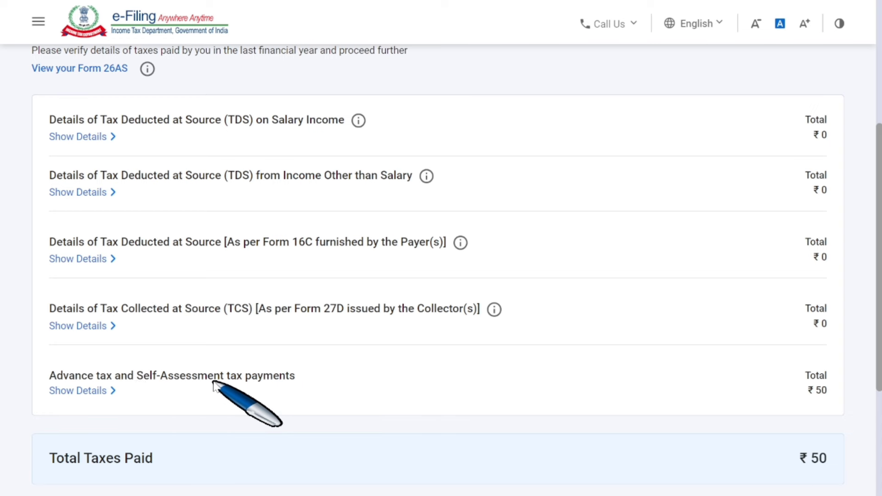
pyautogui.scroll(-2, 708, 396)
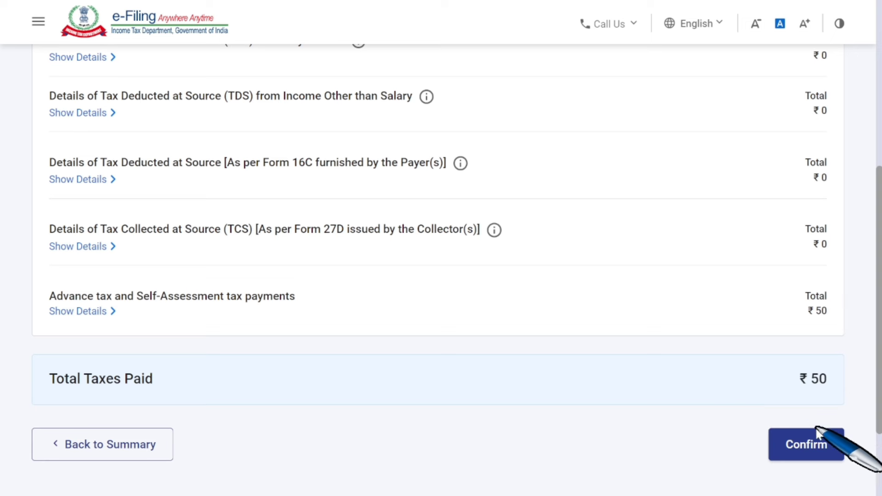
pyautogui.click(811, 450)
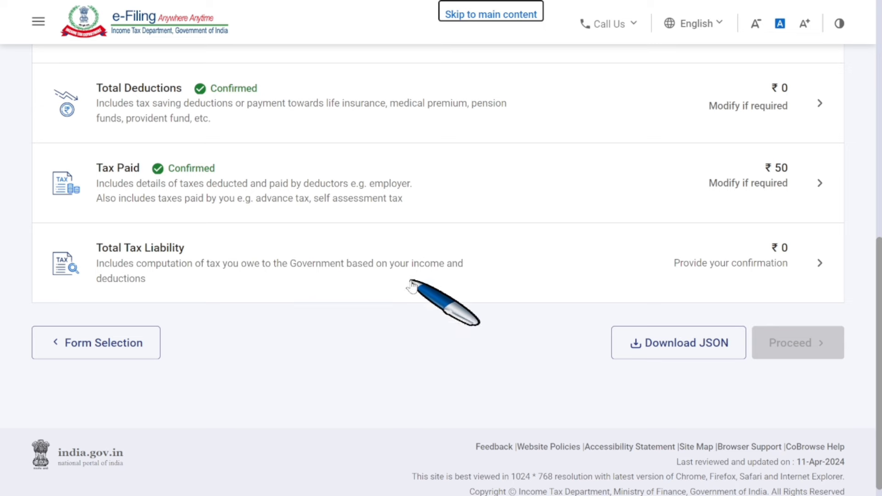
# Review the ₹0 Total Tax Liability computation and confirm it.
pyautogui.click(769, 266)
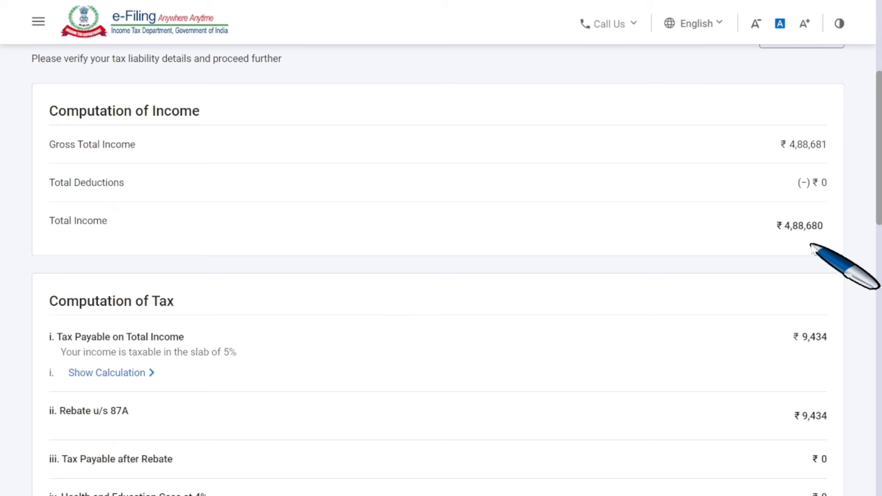
pyautogui.scroll(-2, 811, 248)
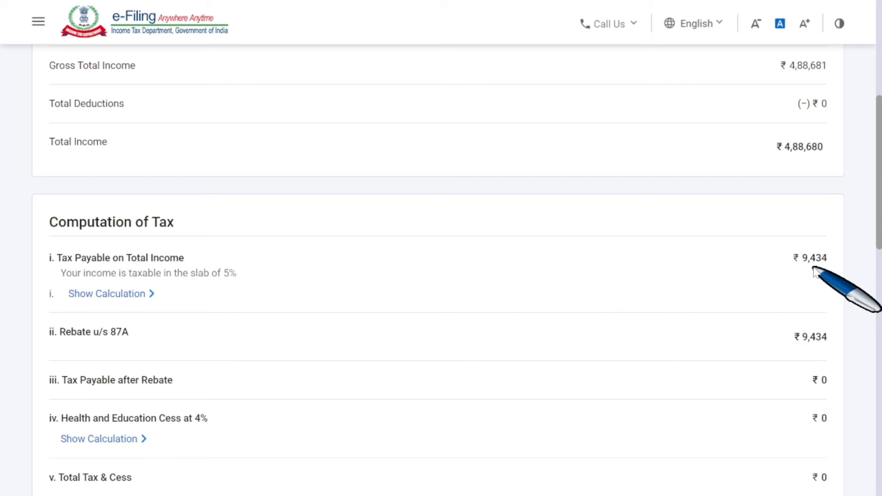
pyautogui.scroll(-2, 814, 273)
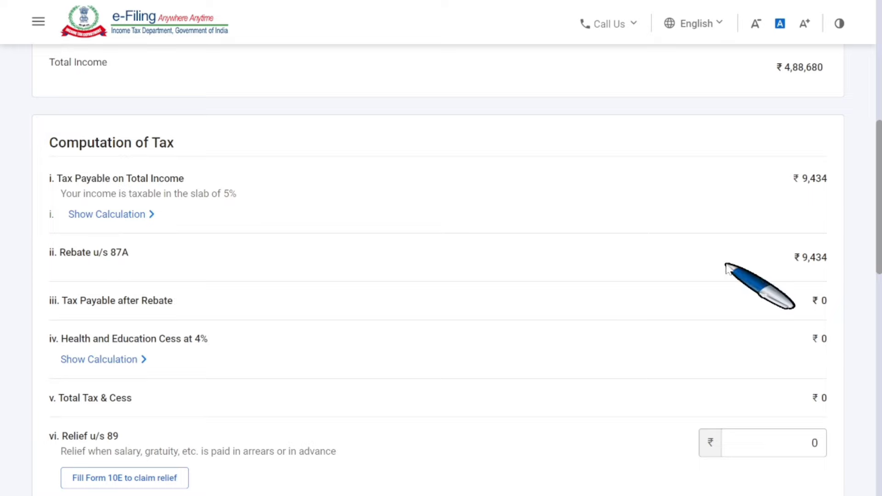
pyautogui.scroll(-10, 827, 276)
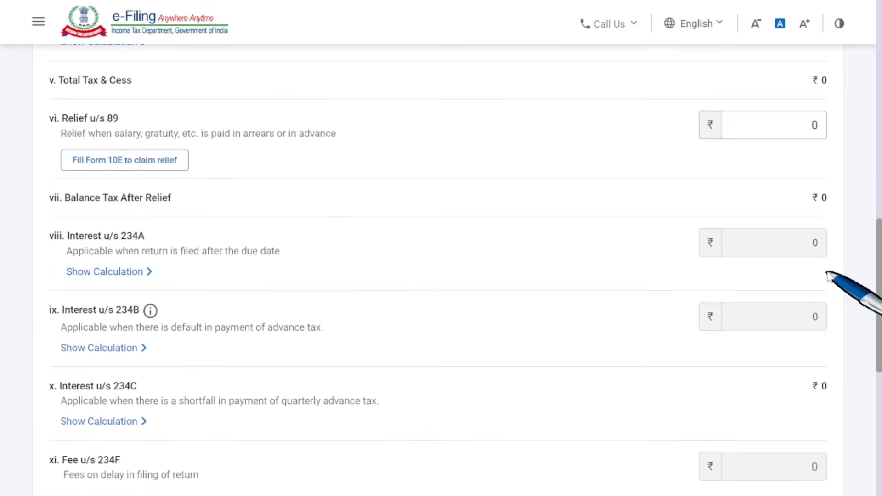
pyautogui.scroll(-3, 827, 276)
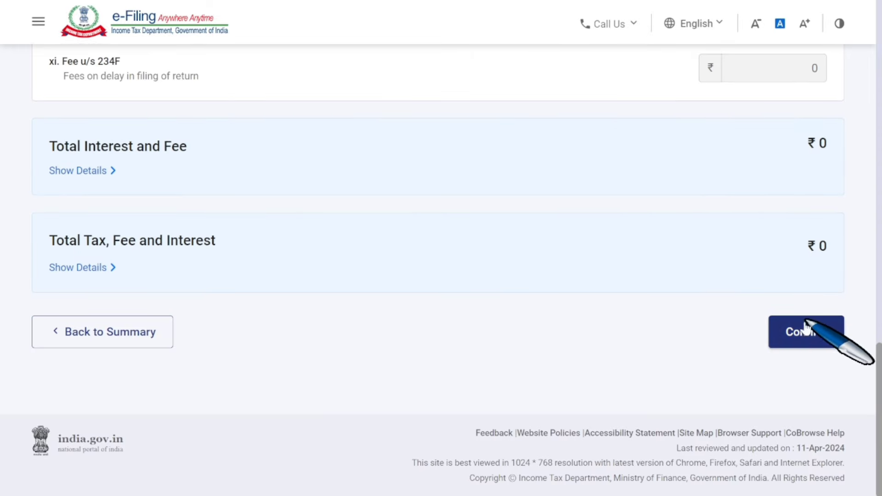
pyautogui.click(802, 339)
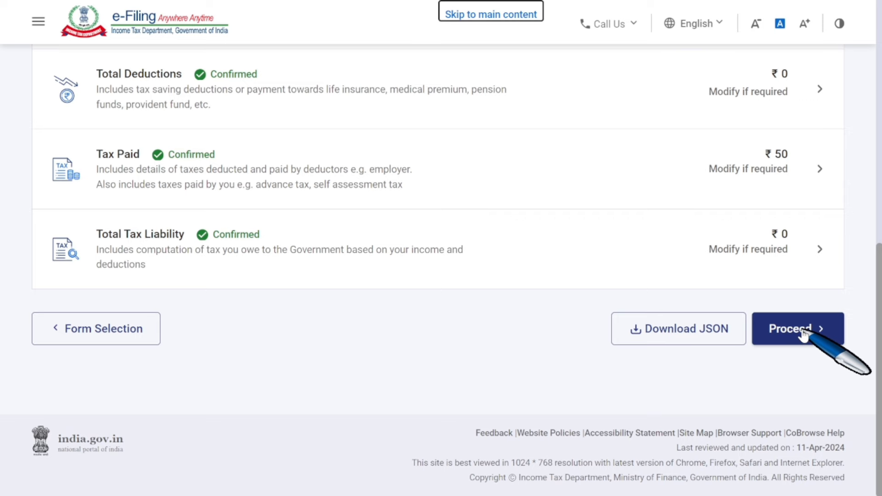
# Proceed past the tax summary showing a ₹50 refund to the Preview Return declaration page.
pyautogui.click(803, 335)
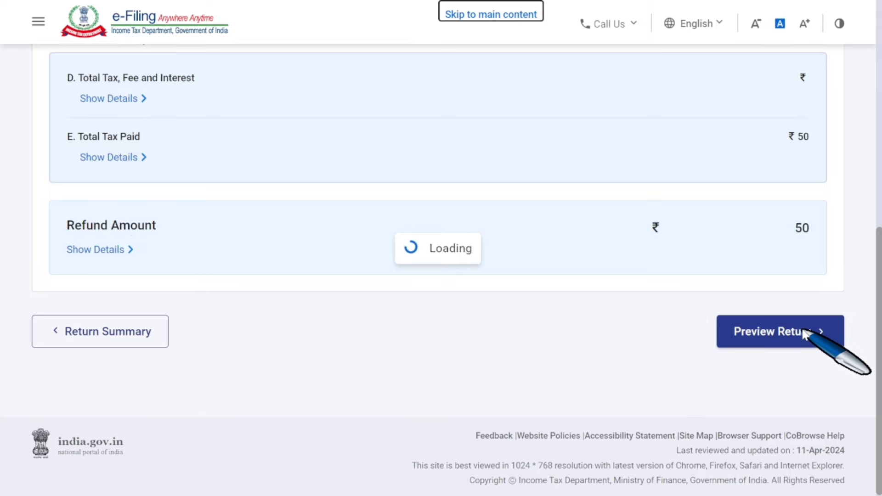
pyautogui.scroll(-4, 803, 331)
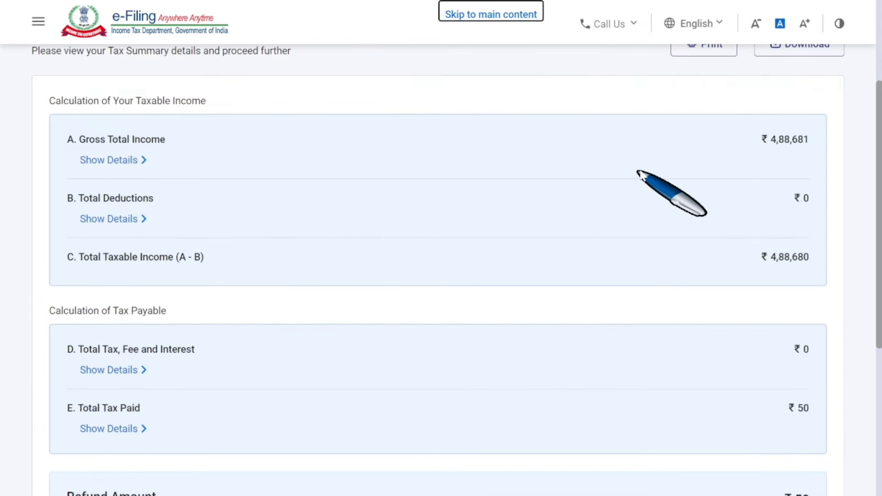
pyautogui.scroll(-5, 662, 204)
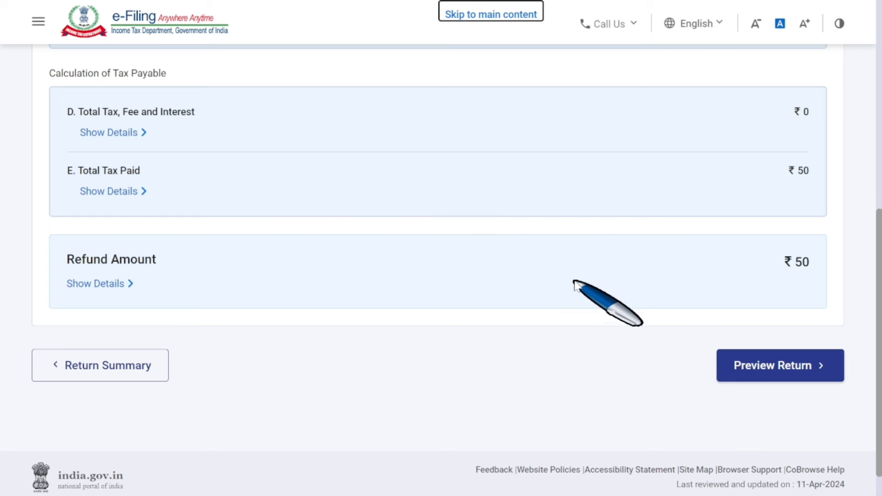
pyautogui.click(771, 372)
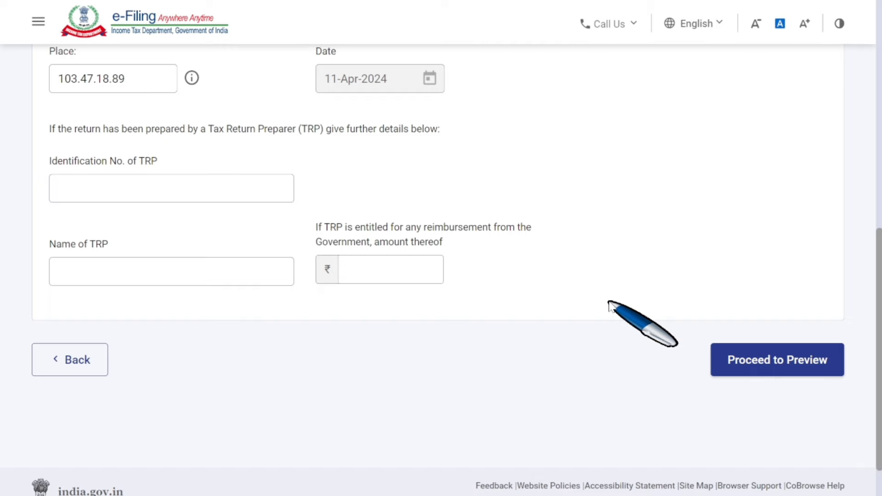
# Preview the full ITR 1 return, then validate it with no errors found.
pyautogui.click(758, 370)
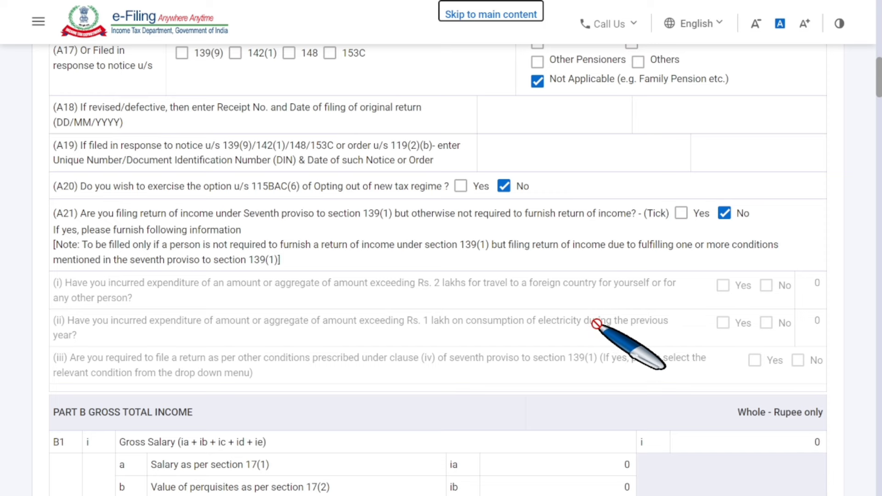
pyautogui.scroll(-20, 597, 324)
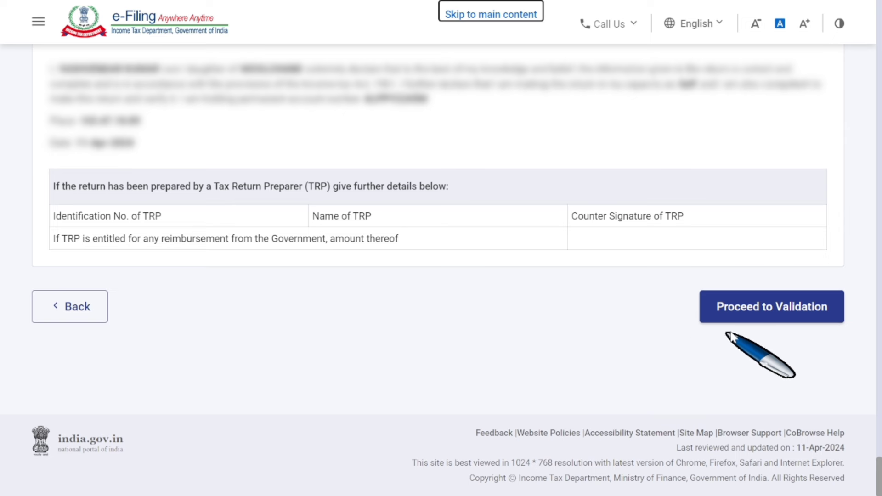
pyautogui.click(781, 316)
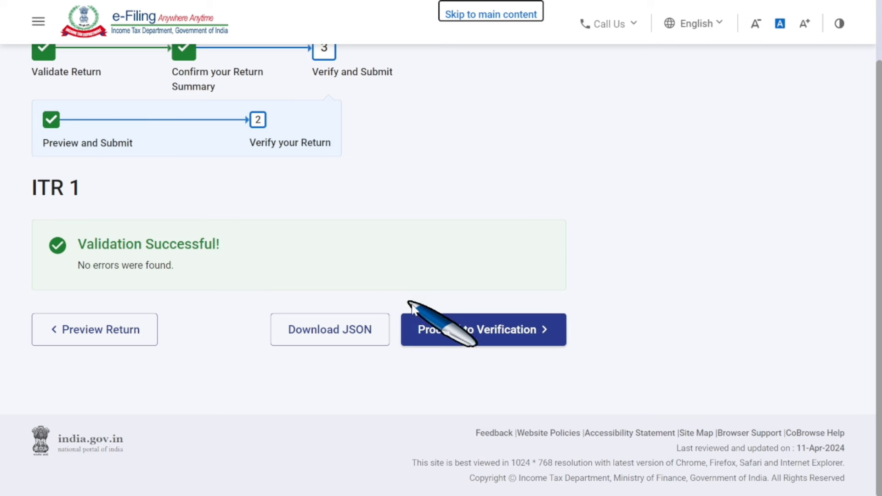
# Go to the verification page and select e-Verify Now instead of later or ITR-V.
pyautogui.click(486, 336)
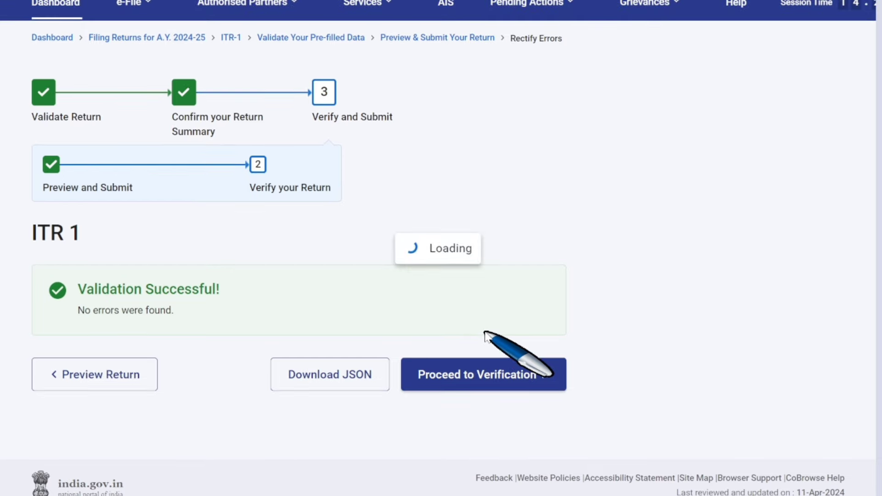
pyautogui.scroll(-5, 502, 339)
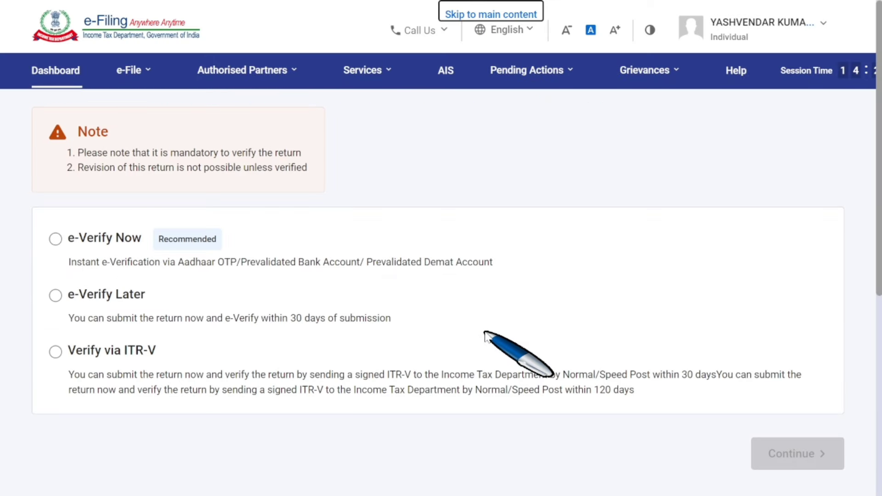
pyautogui.scroll(-1, 363, 318)
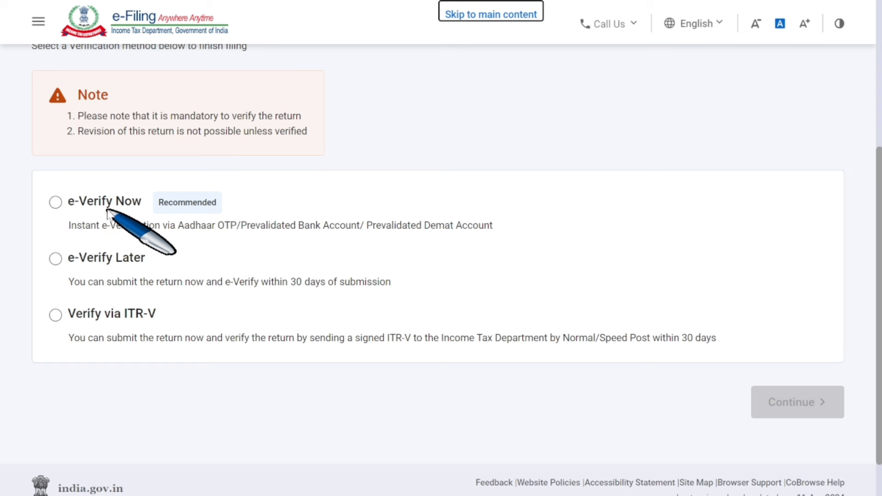
pyautogui.moveTo(176, 225); pyautogui.dragTo(323, 248)
pyautogui.moveTo(377, 225); pyautogui.dragTo(488, 230)
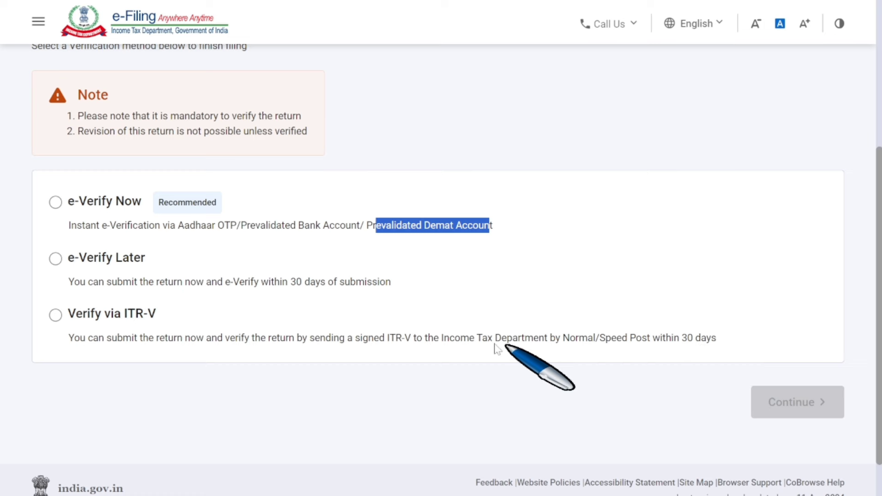
pyautogui.click(266, 277)
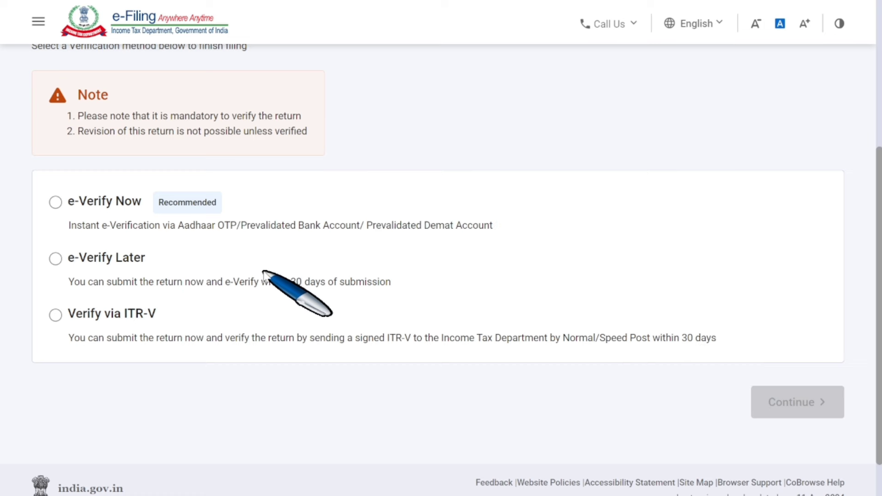
pyautogui.click(56, 202)
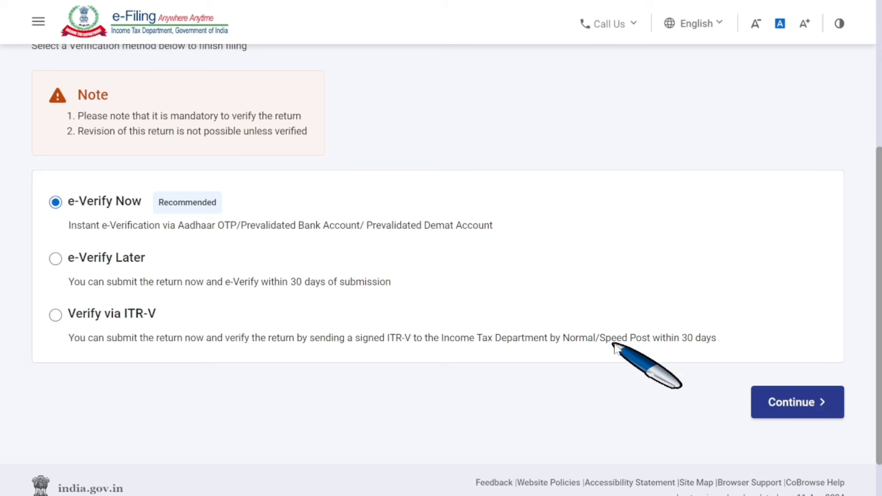
# Pick OTP on the Aadhaar-registered mobile and tick 'I agree' to validate Aadhaar details.
pyautogui.click(781, 405)
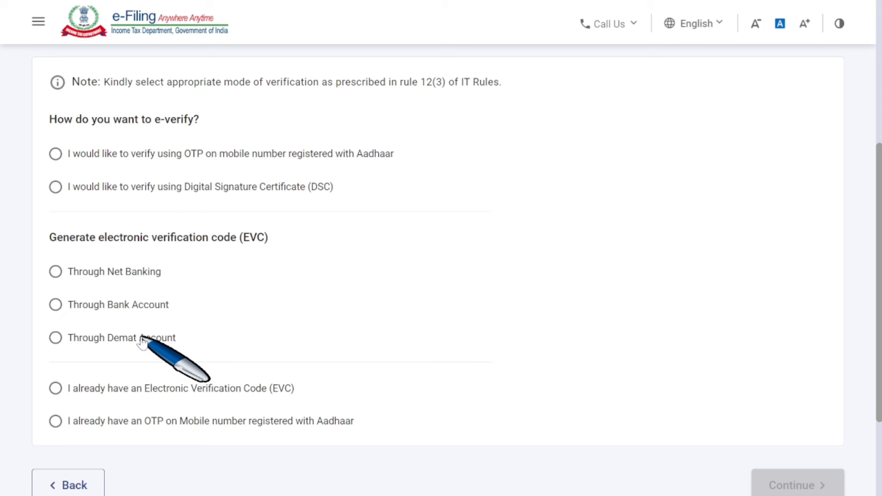
pyautogui.click(55, 154)
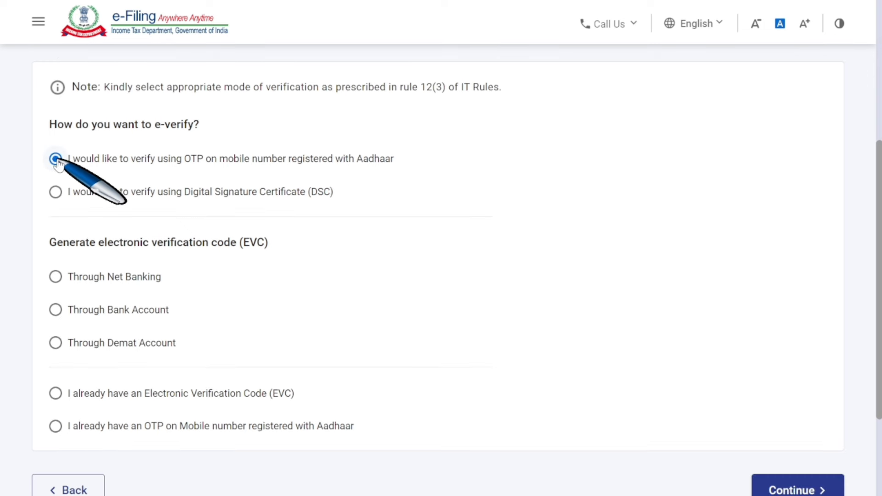
pyautogui.scroll(-3, 736, 358)
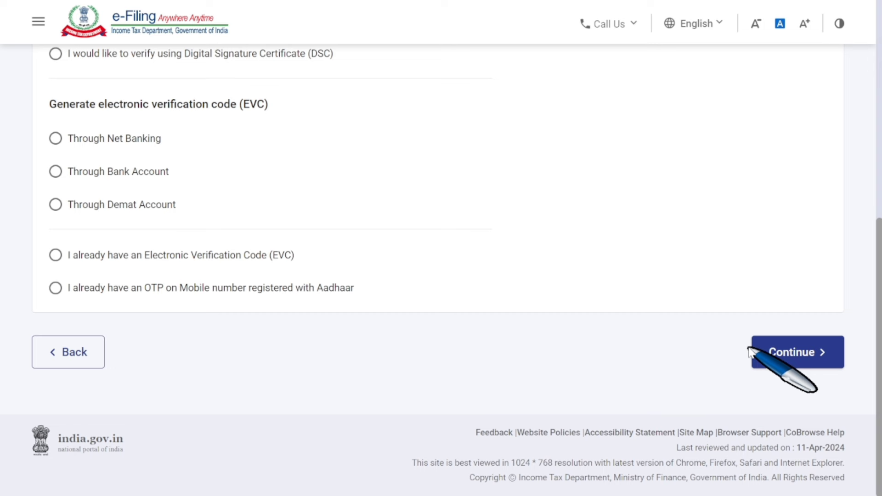
pyautogui.click(775, 359)
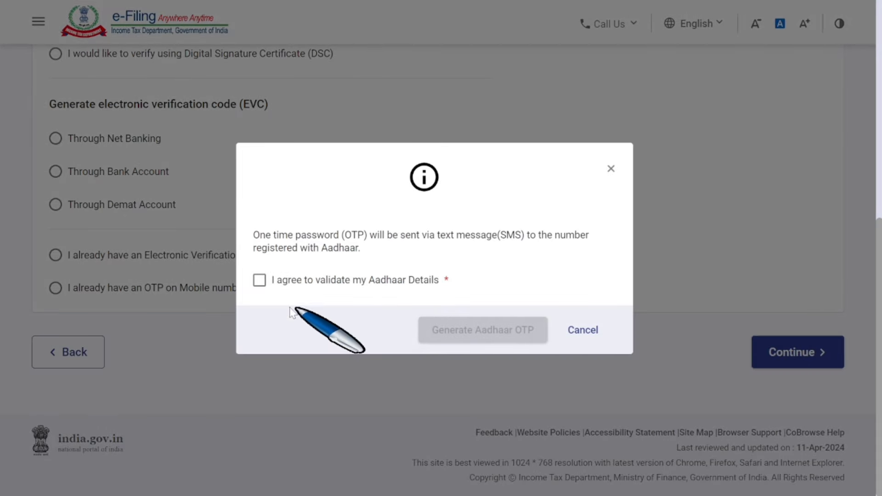
pyautogui.click(260, 281)
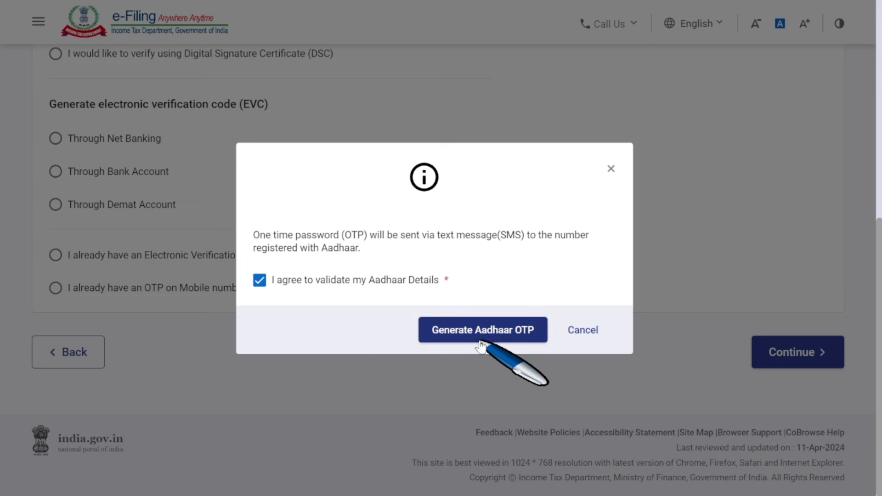